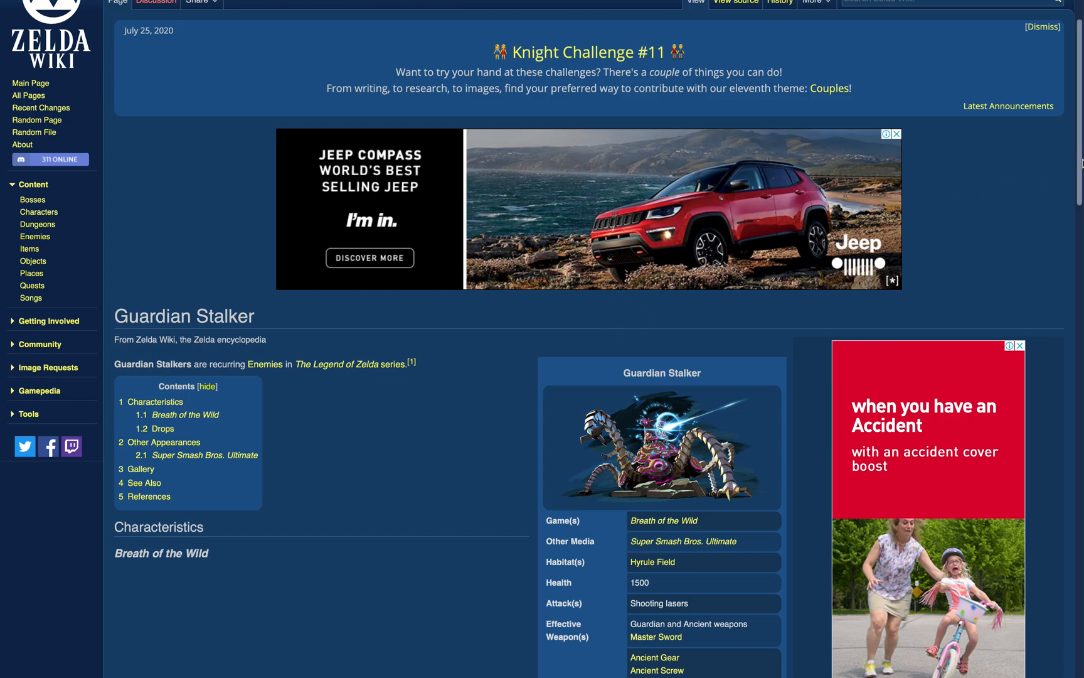
Compare the Guardian Stalker and Guardian Scout wiki pages and their reference pictures
mouse_move(995, 2)
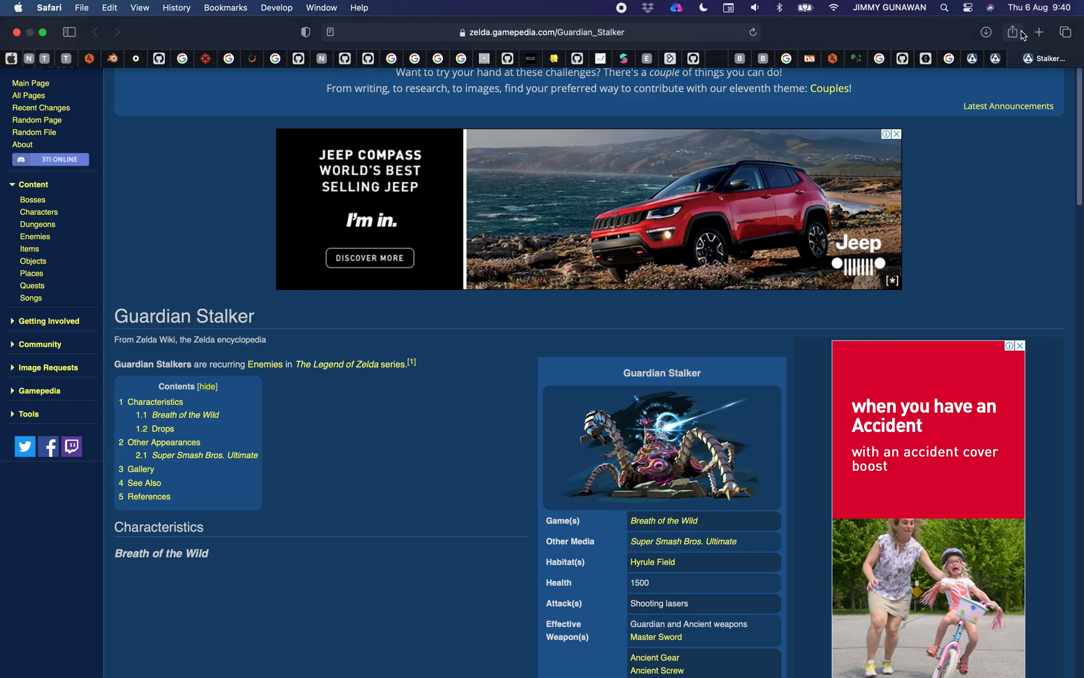
left_click(997, 60)
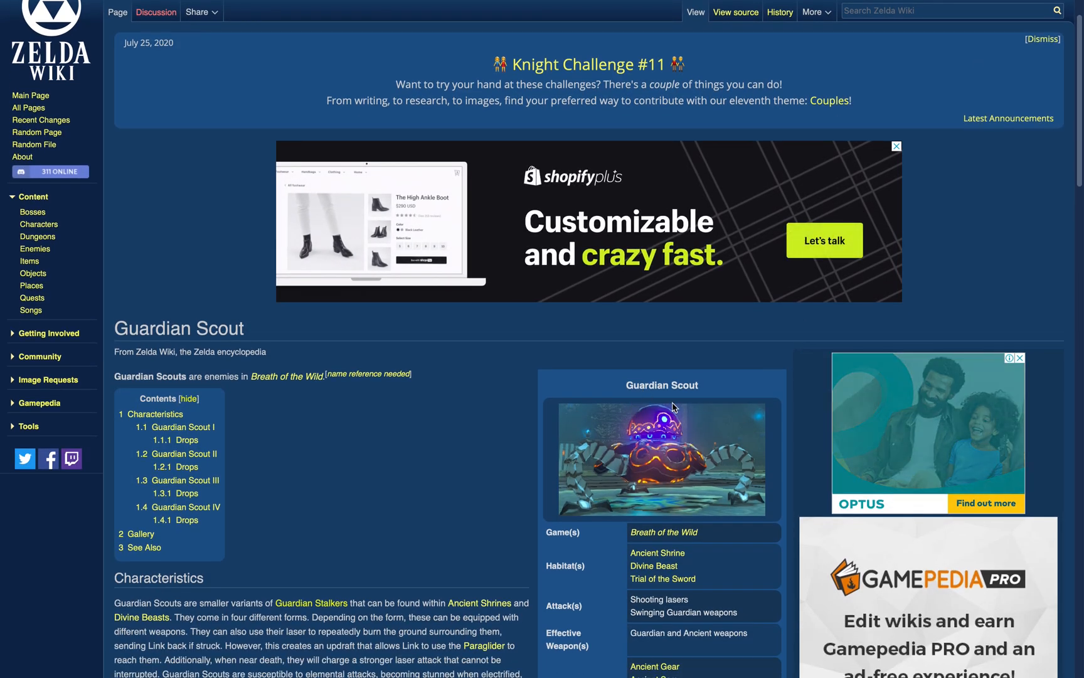
mouse_move(1039, 5)
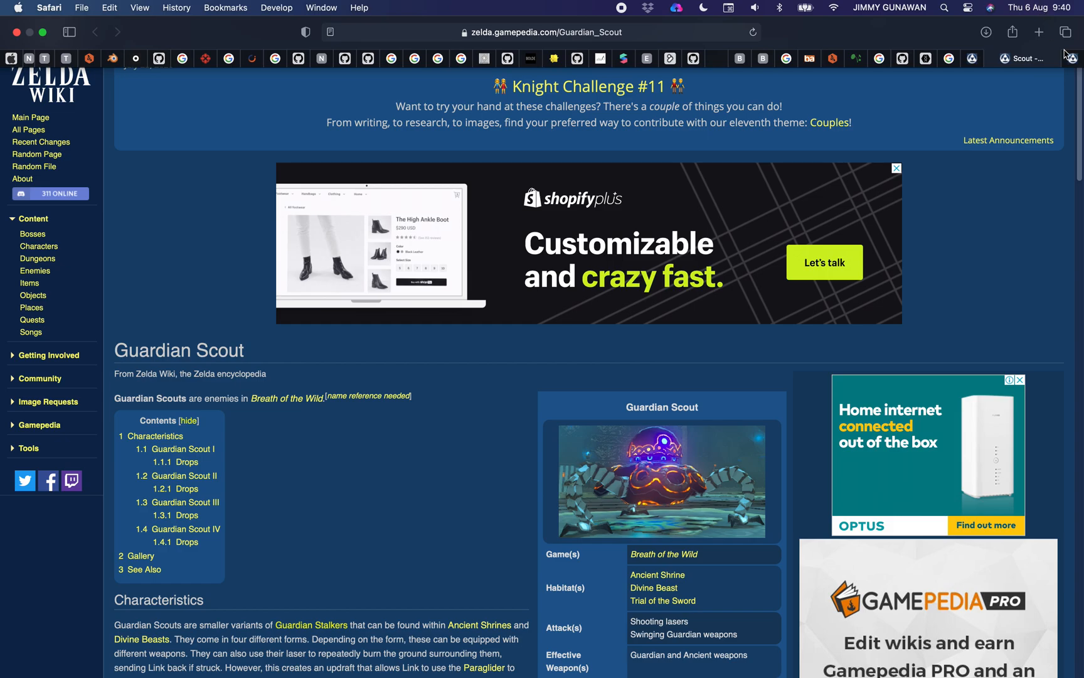
left_click(1074, 60)
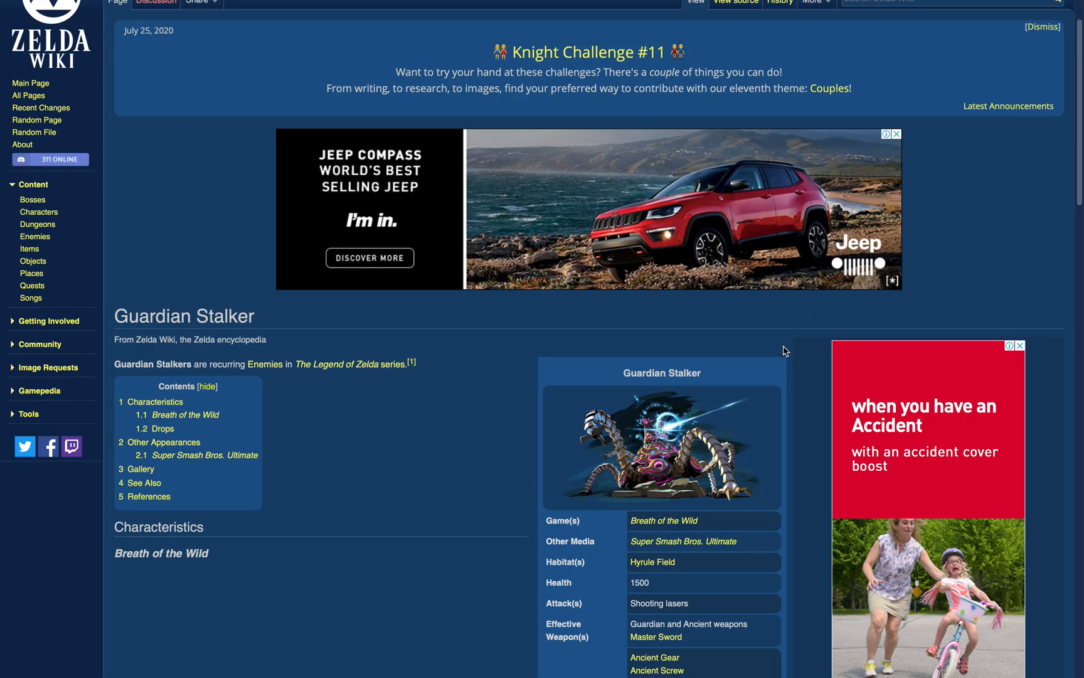
mouse_move(971, 5)
left_click(997, 59)
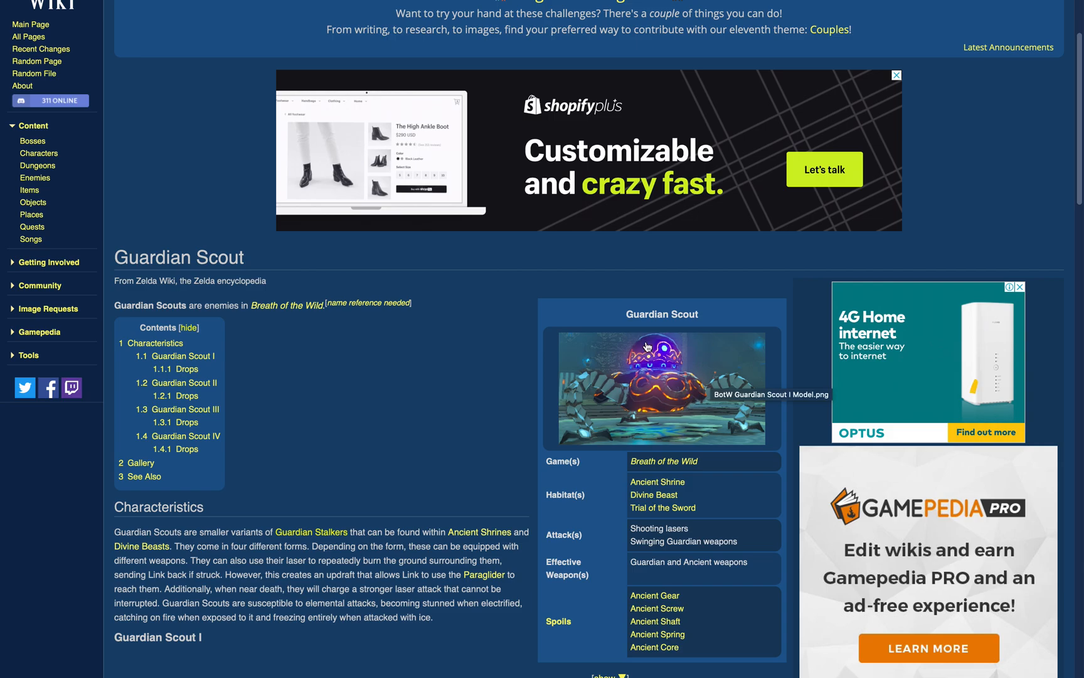
mouse_move(993, 2)
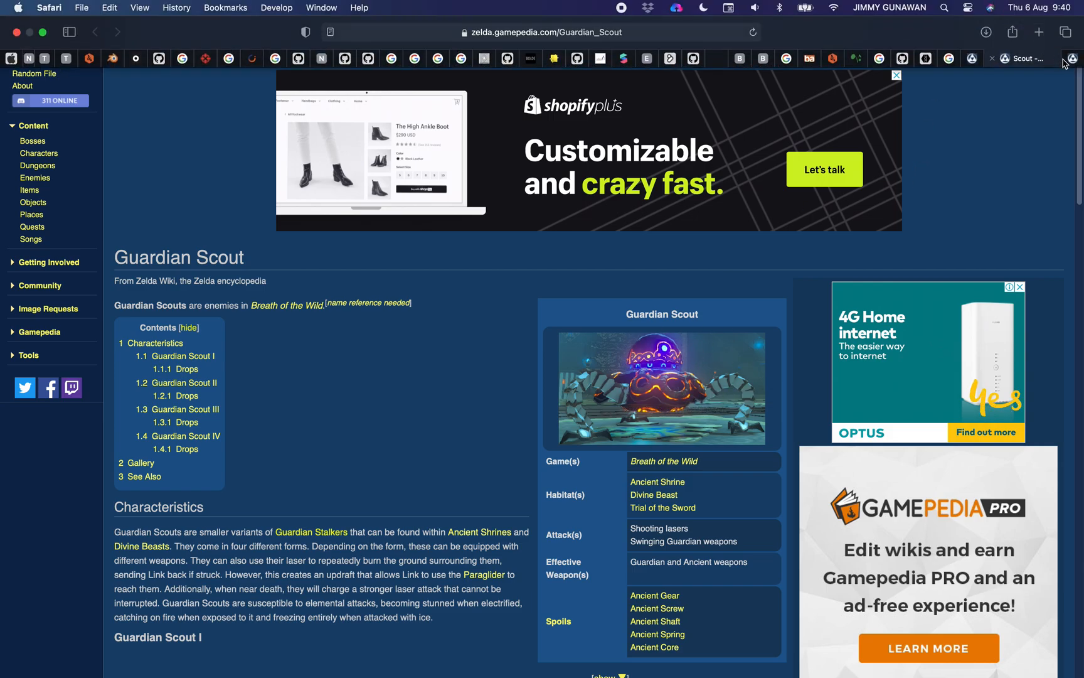
left_click(1078, 61)
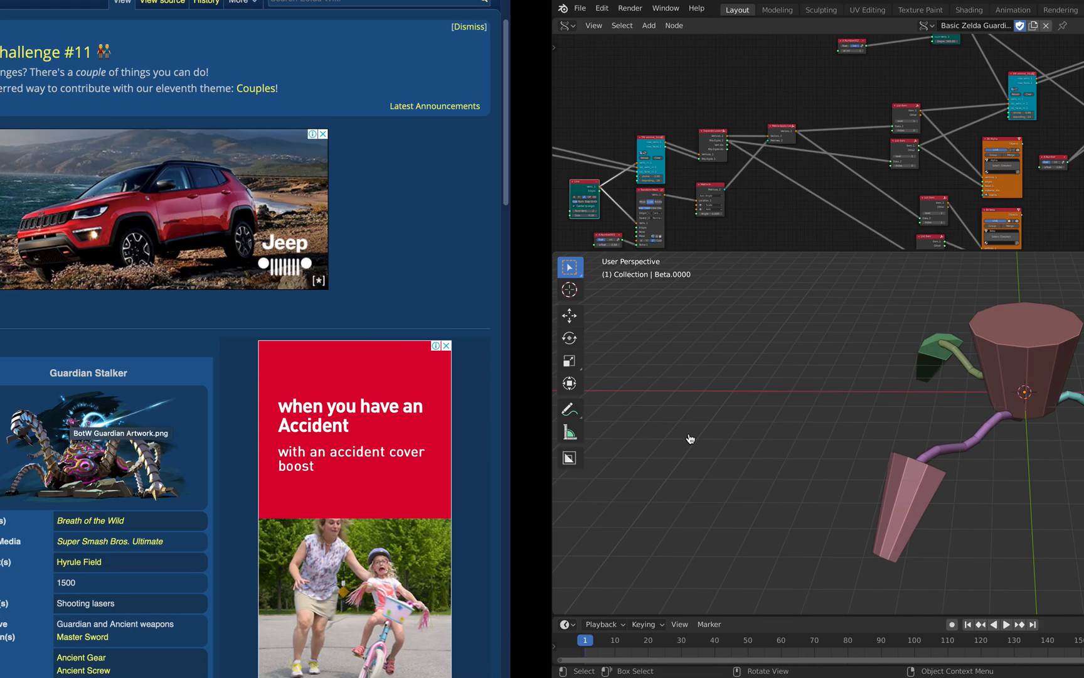
Switch to Blender and raise the integer number node that controls the leg count to 17
scroll(427, 119, "up", 5)
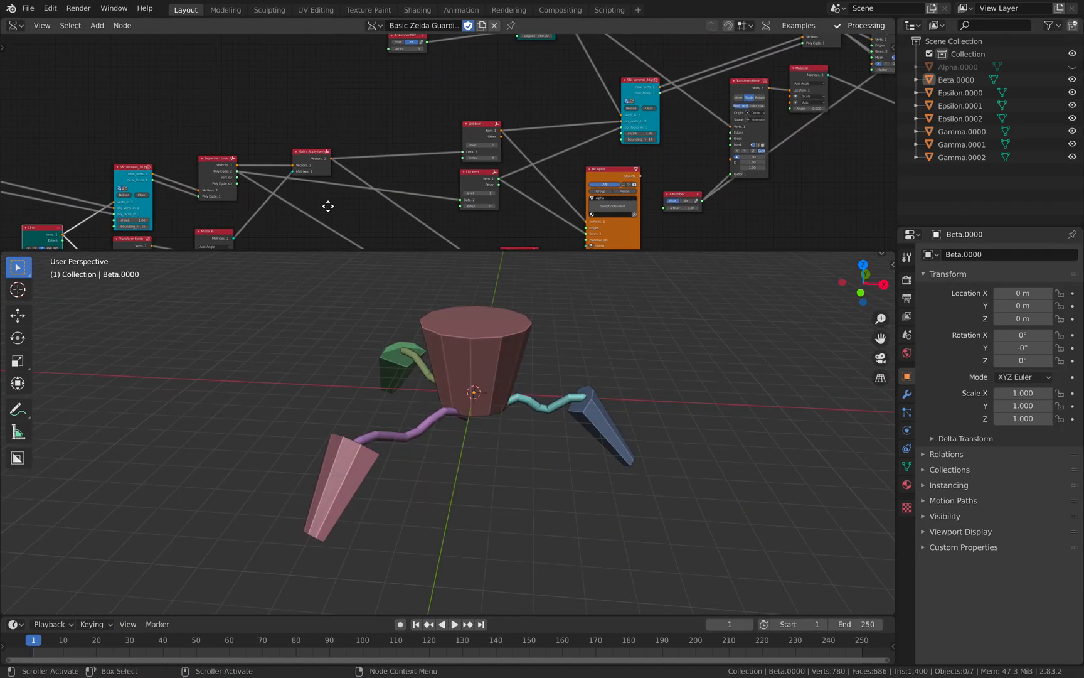
left_click(432, 90)
left_click(432, 89)
left_click(432, 90)
left_click(432, 90)
left_click(431, 90)
left_click(432, 90)
left_click(432, 90)
left_click(432, 90)
left_click_drag(412, 88, 433, 89)
Set the integer number node feeding the Circle's vertex count to 8
middle_click_drag(552, 364, 584, 339)
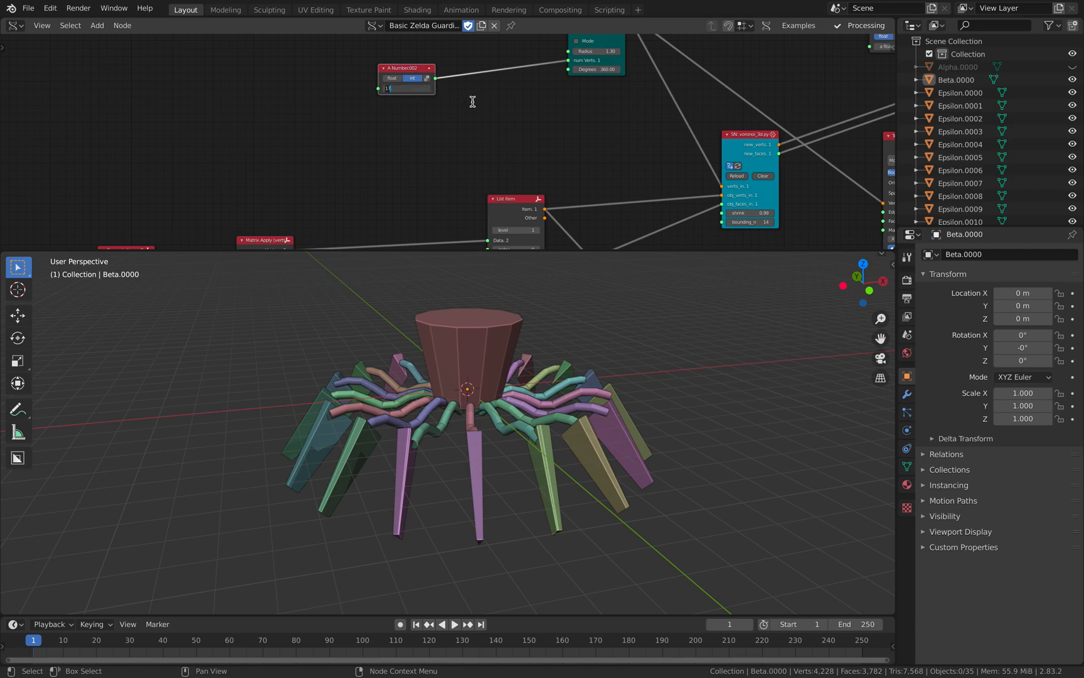
type("8")
key("Return")
middle_click_drag(515, 314, 411, 391)
Set the Cylinder node's top radius to 2.15 and reposition the Cylinder and Line nodes
middle_click_drag(797, 44, 453, 65)
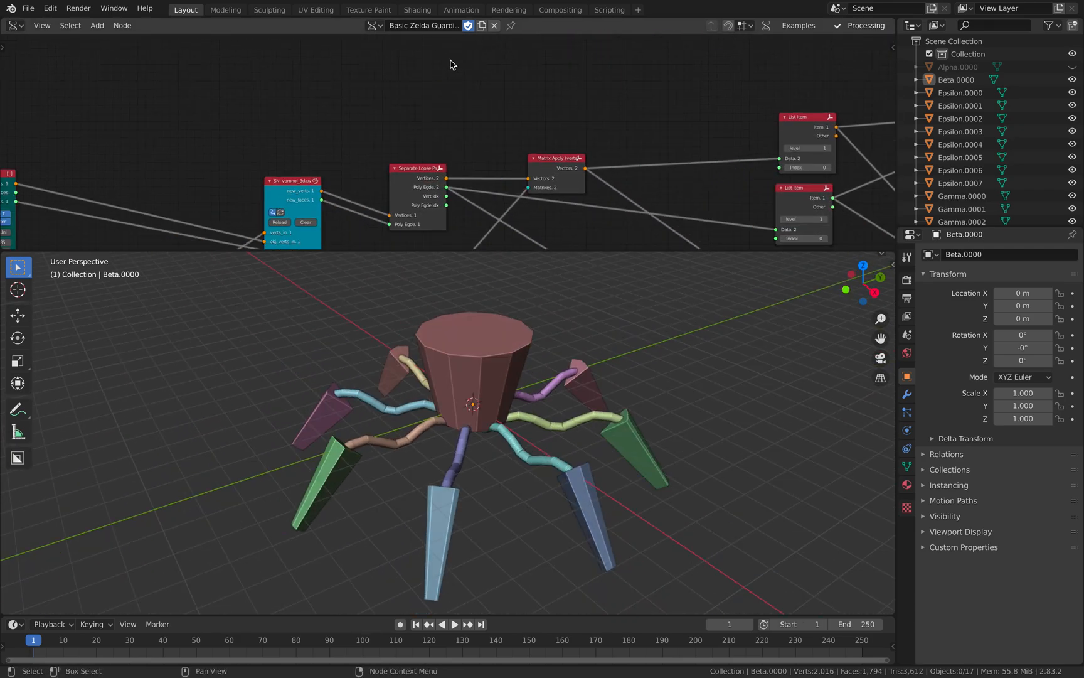
scroll(453, 65, "down", 4)
middle_click_drag(143, 176, 419, 111)
scroll(424, 120, "up", 4)
left_click_drag(350, 76, 325, 88)
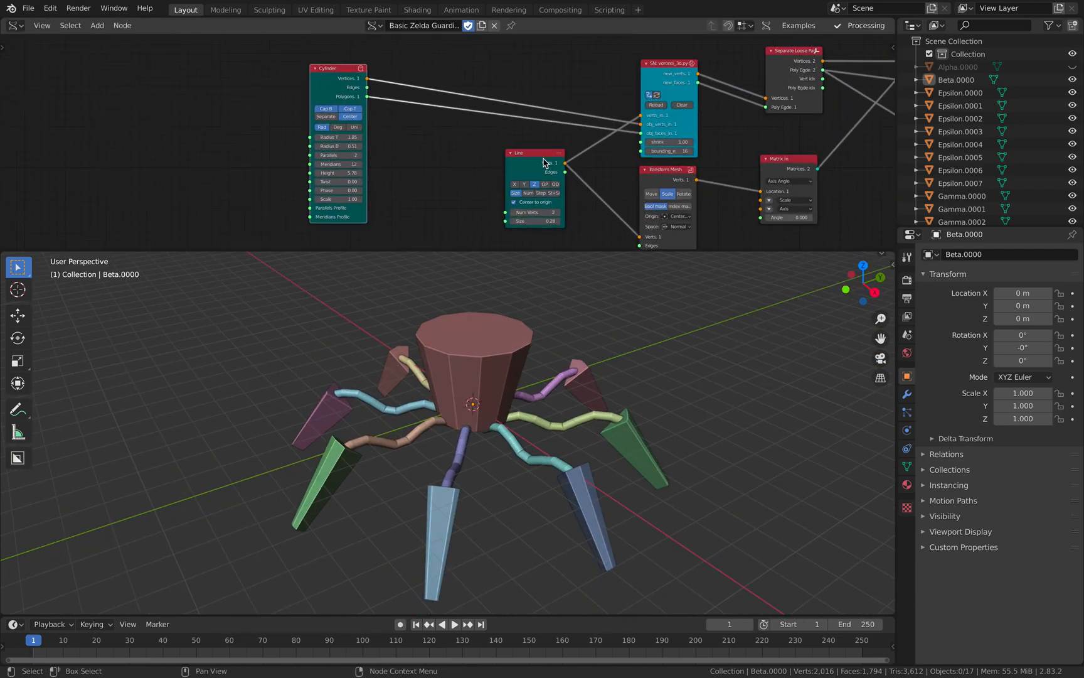
left_click_drag(545, 163, 488, 168)
scroll(415, 150, "up", 1)
left_click_drag(341, 137, 371, 137)
left_click_drag(478, 172, 489, 166)
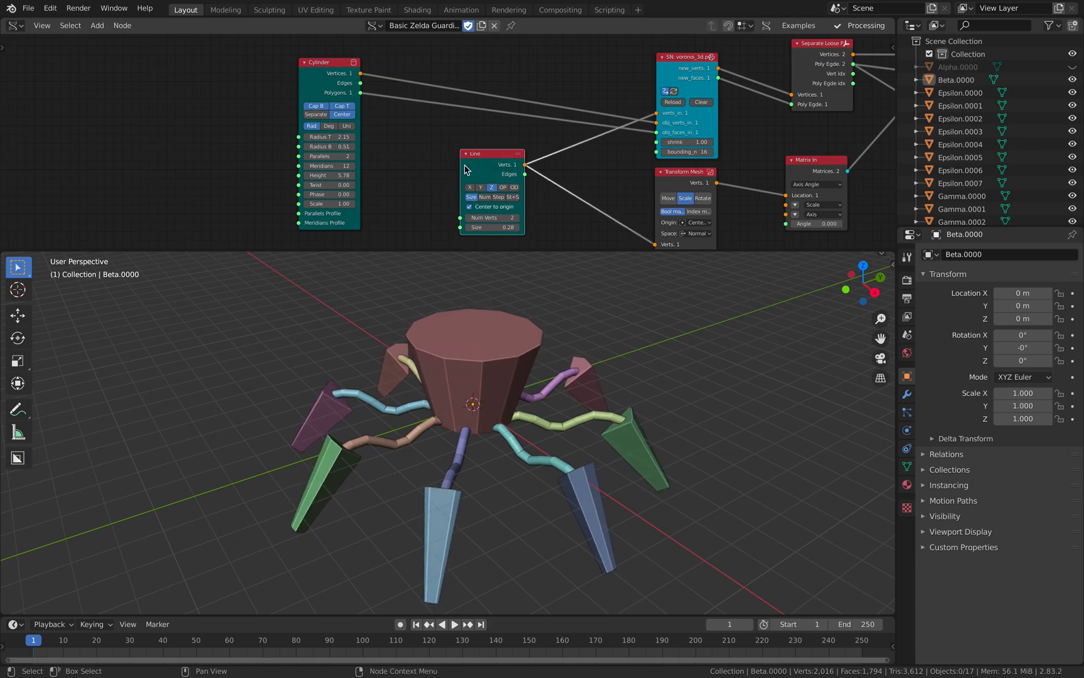
Move the Cylinder node aside and add a Sphere node between it and the Line node
middle_click_drag(465, 164, 521, 159)
left_click_drag(373, 85, 267, 82)
key("shift+a")
left_click(378, 141)
type("sphere")
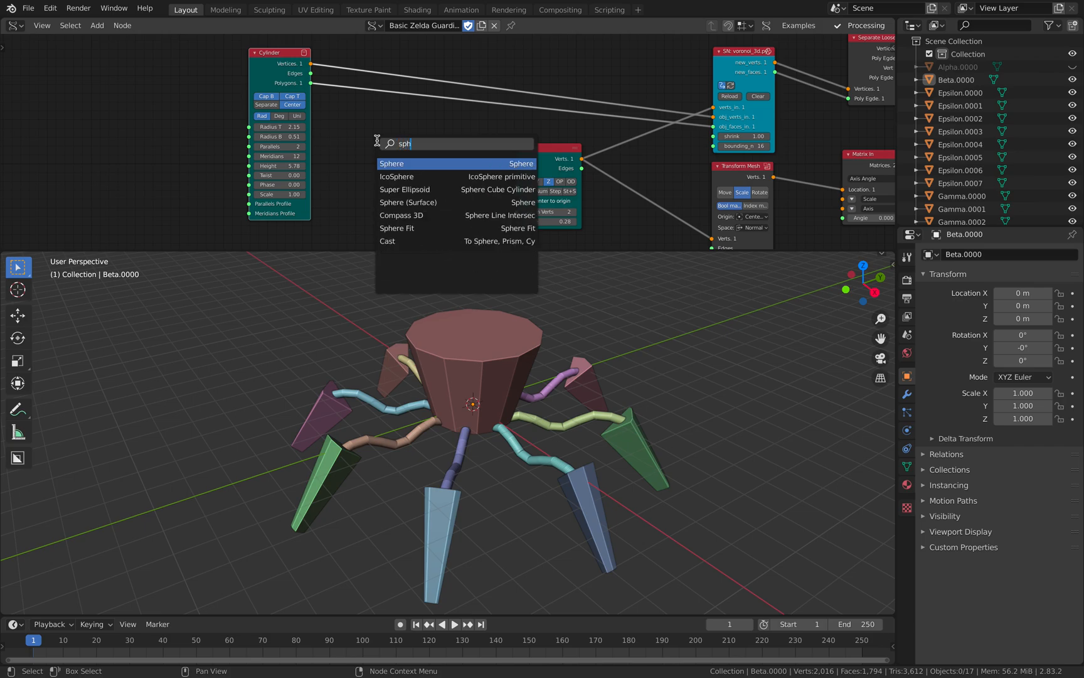
key("Return")
left_click(381, 140)
Connect the Sphere's vertices and polygons to the first voronoi node's obj_verts_in and obj_faces_in inputs
left_click_drag(438, 158, 465, 158)
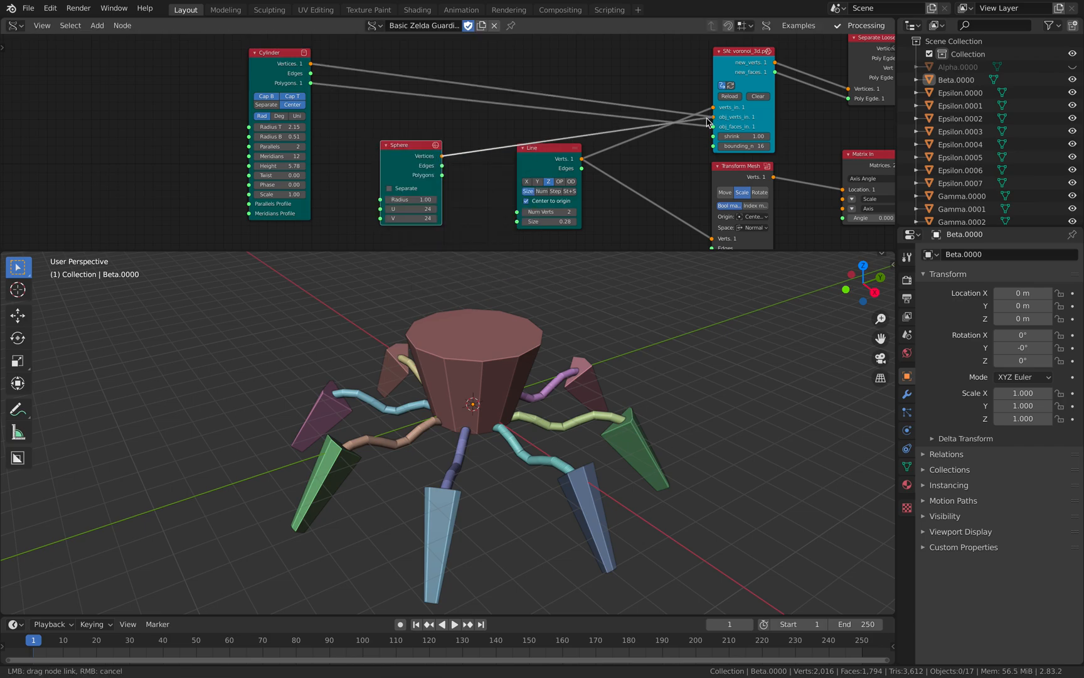
left_click_drag(707, 122, 713, 117)
left_click_drag(442, 175, 714, 126)
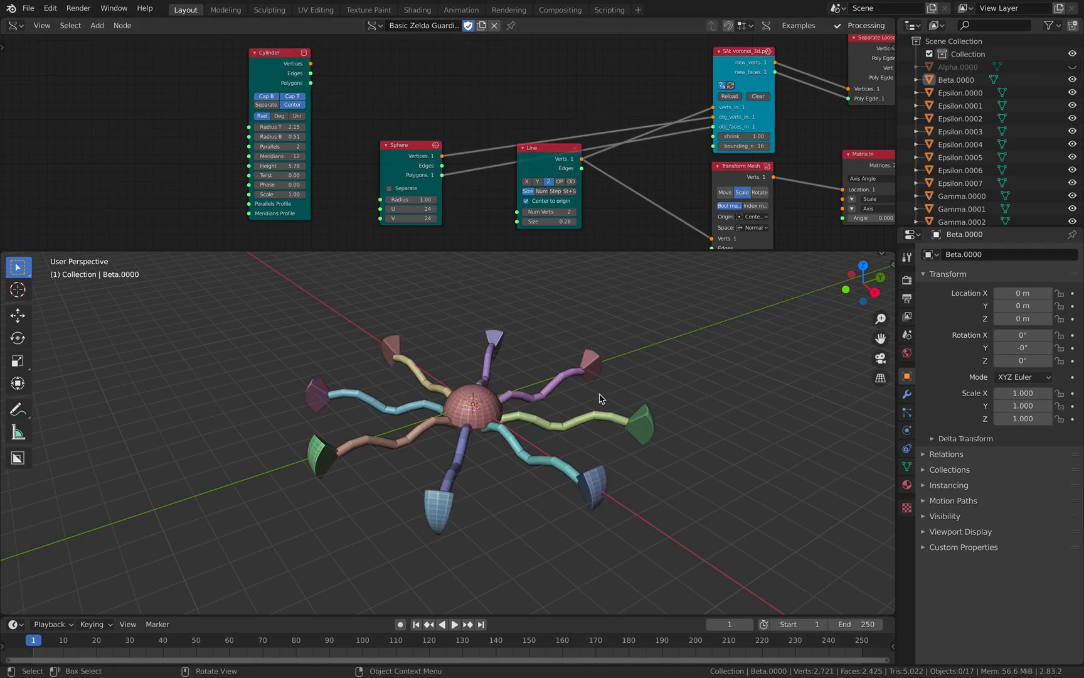
middle_click_drag(600, 399, 571, 389)
Set the Sphere node's radius to 1.54
scroll(521, 191, "up", 1)
left_click_drag(417, 207, 420, 207)
middle_click_drag(445, 288, 530, 382)
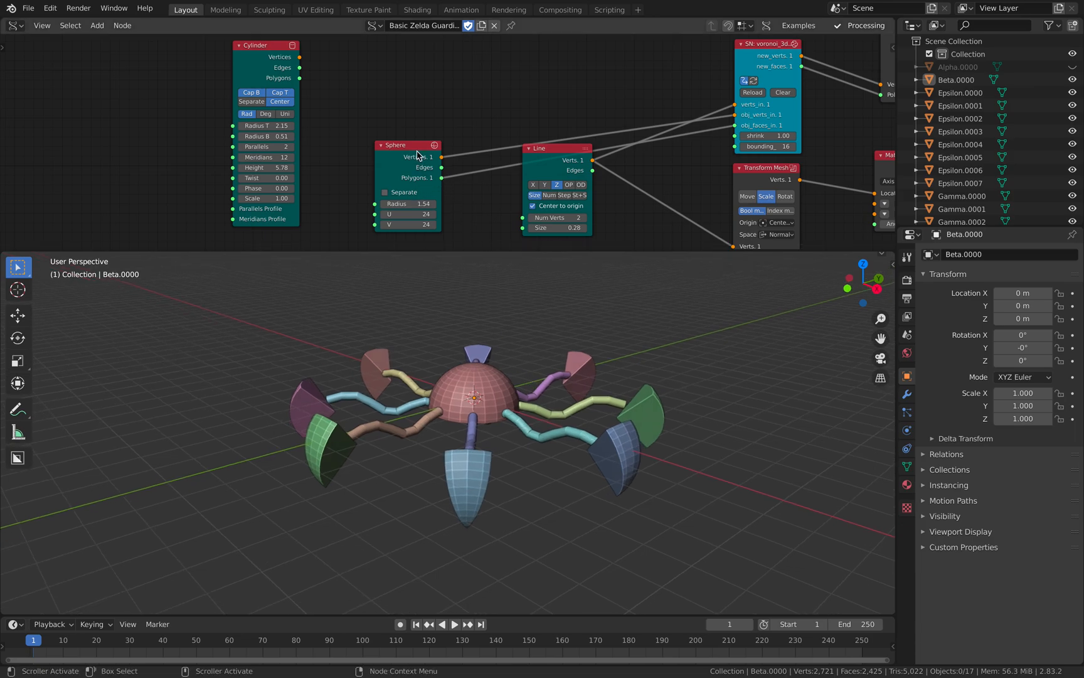
Move the Sphere node away and reconnect the Cylinder's vertices and polygons to the voronoi node's object inputs
left_click_drag(417, 155, 398, 115)
left_click_drag(301, 57, 735, 115)
left_click_drag(301, 77, 734, 127)
middle_click_drag(592, 373, 499, 377)
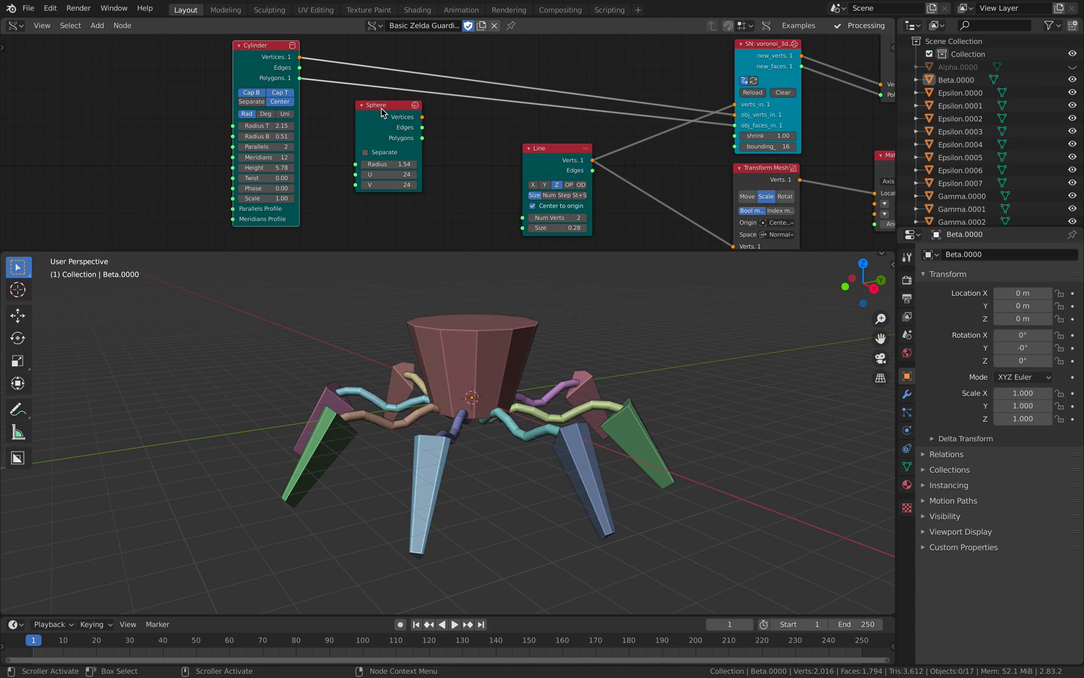
Rearrange the Sphere and Line nodes and set the first voronoi node's shrink to 0.78
left_click_drag(381, 108, 386, 173)
left_click_drag(538, 159, 504, 161)
middle_click_drag(639, 127, 301, 117)
left_click_drag(463, 62, 432, 52)
left_click_drag(434, 138, 417, 138)
middle_click_drag(444, 140, 448, 122)
Move the Line node closer to the Transform Mesh node and set its vertex count to 2
middle_click_drag(391, 176, 428, 109)
left_click_drag(284, 108, 328, 118)
middle_click_drag(319, 118, 312, 116)
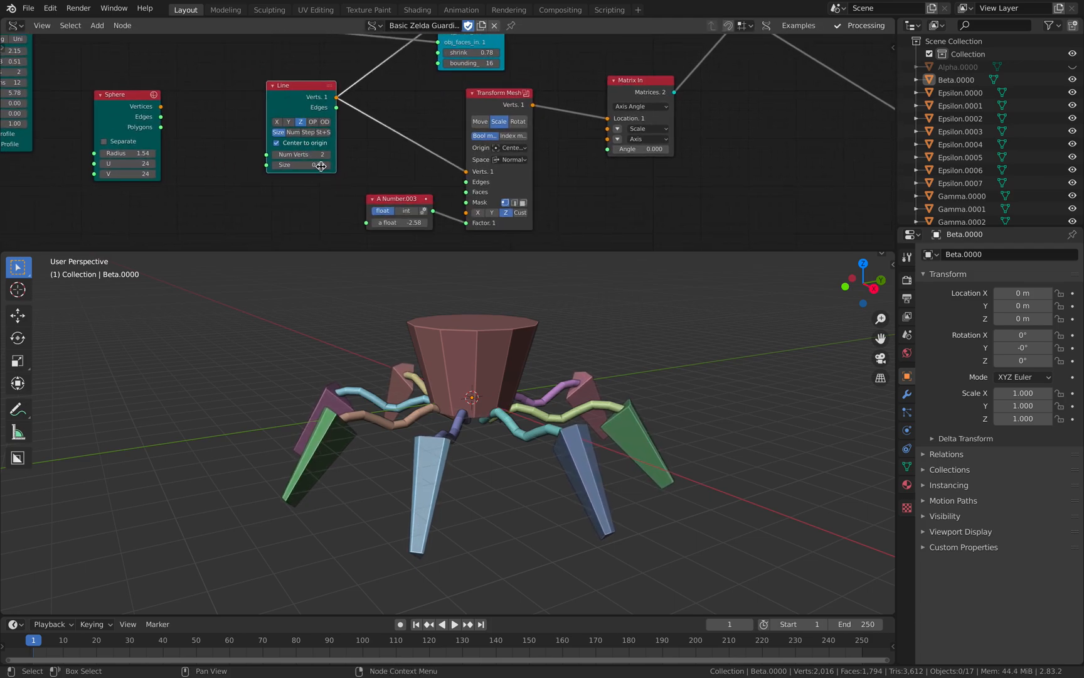
left_click(328, 156)
key("Return")
mouse_move(497, 376)
middle_mouse_down()
mouse_move(532, 359)
mouse_move(511, 378)
middle_mouse_up()
Set the float number node feeding the Transform Mesh factor to -3.96 and save the file
mouse_move(402, 223)
left_mouse_down()
mouse_move(443, 223)
mouse_move(399, 223)
left_mouse_up()
middle_click_drag(533, 364, 464, 367)
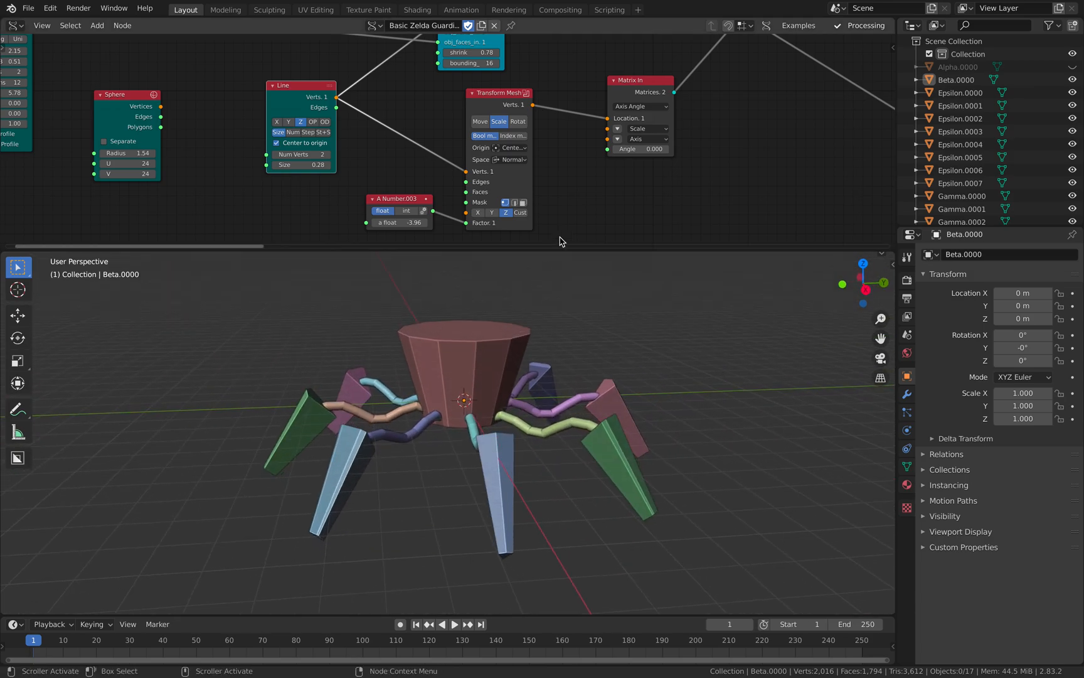
key("ctrl+s")
Reposition the Separate Loose Parts and Matrix Apply nodes to tidy the node tree
middle_click_drag(541, 129, 438, 159)
scroll(397, 123, "down", 3)
middle_click_drag(396, 125, 359, 180)
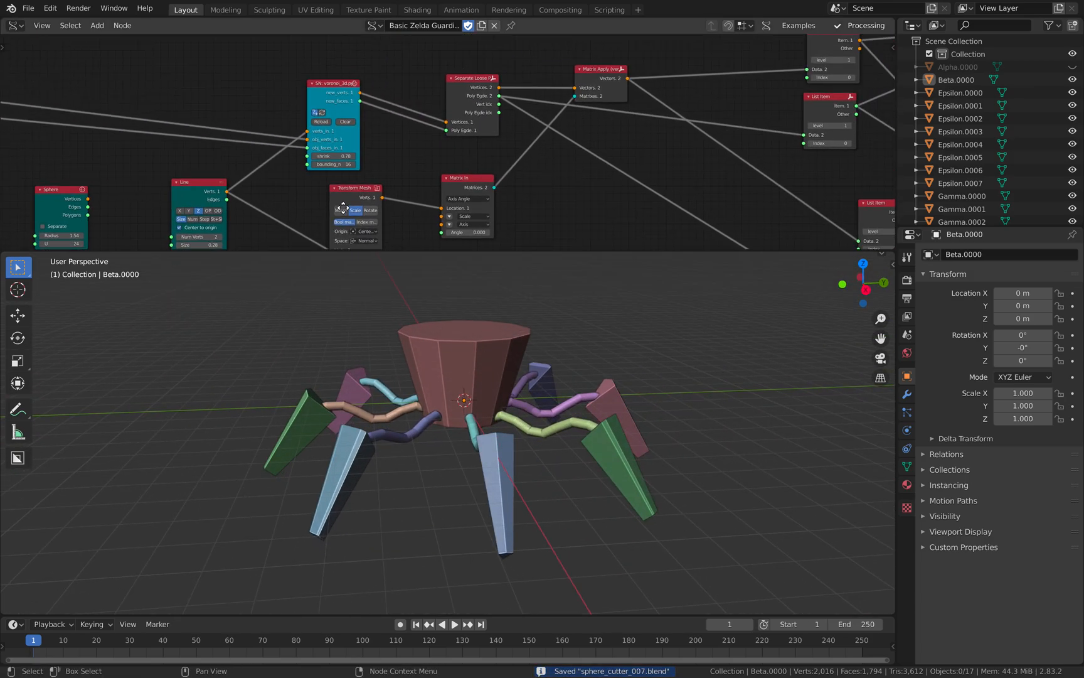
middle_click_drag(463, 135, 394, 167)
left_click_drag(402, 118, 386, 117)
middle_click_drag(405, 113, 253, 153)
scroll(253, 153, "up", 1)
left_click_drag(233, 151, 226, 152)
left_click_drag(387, 141, 374, 130)
Shift the two List Item nodes that feed the second voronoi node to tidy their layout
middle_click_drag(447, 141, 291, 143)
left_click_drag(478, 108, 450, 93)
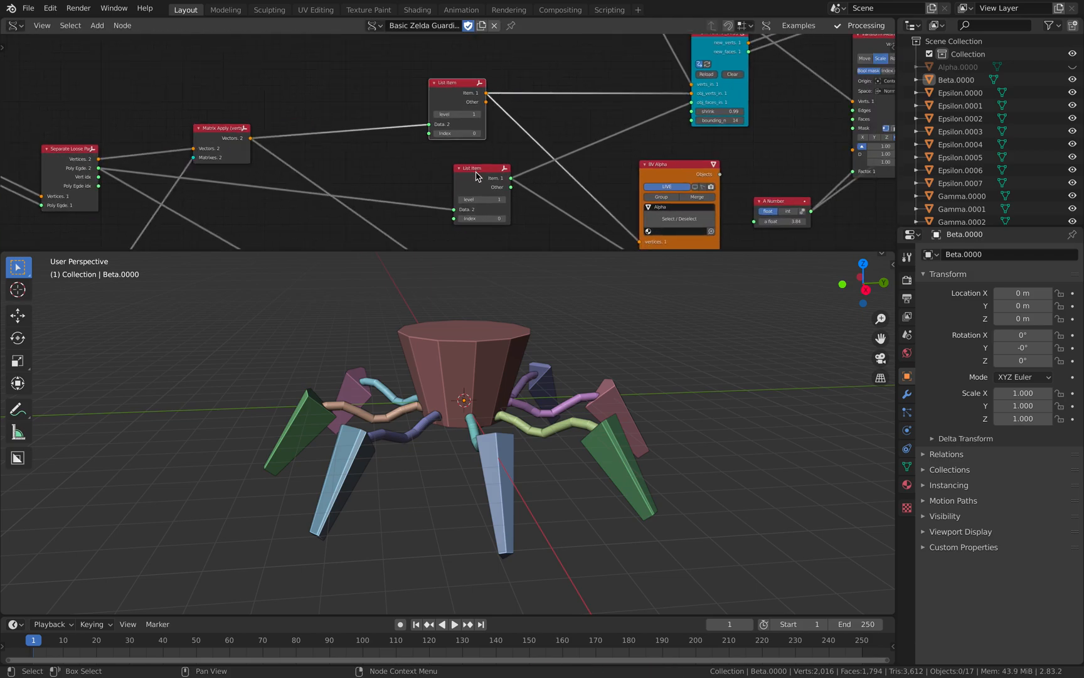
left_click_drag(479, 177, 462, 175)
Sketch a rounded domed body with curved segments along its base as freehand annotations beside the legged model
middle_click_drag(495, 339, 549, 395)
middle_click_drag(494, 497, 496, 471)
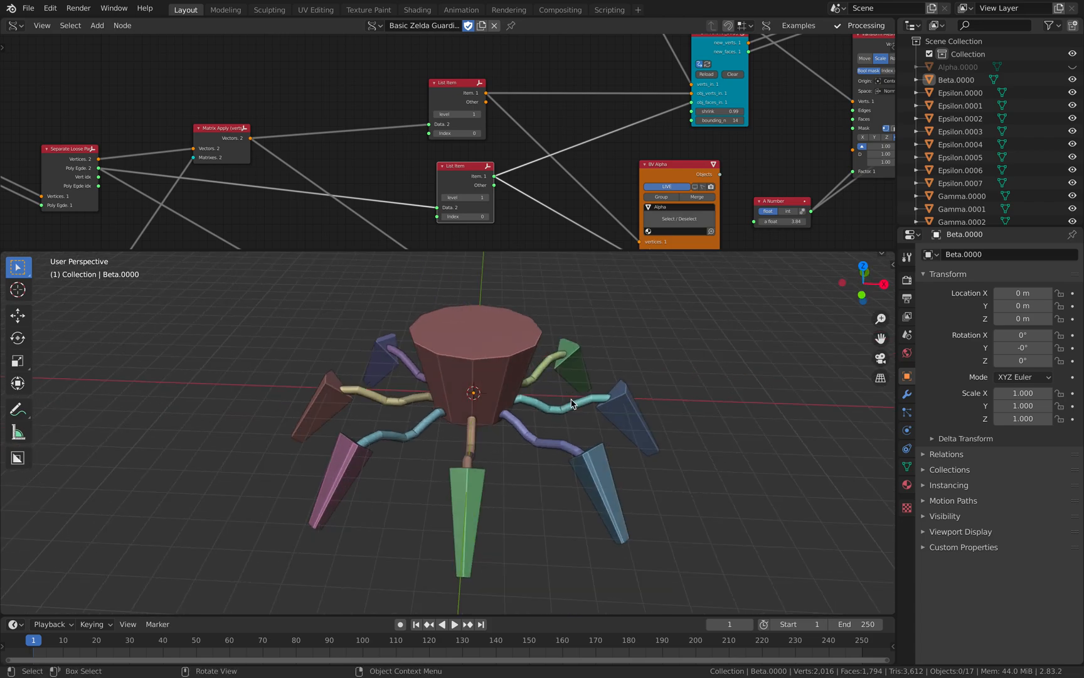
middle_click_drag(788, 343, 596, 362, "shift")
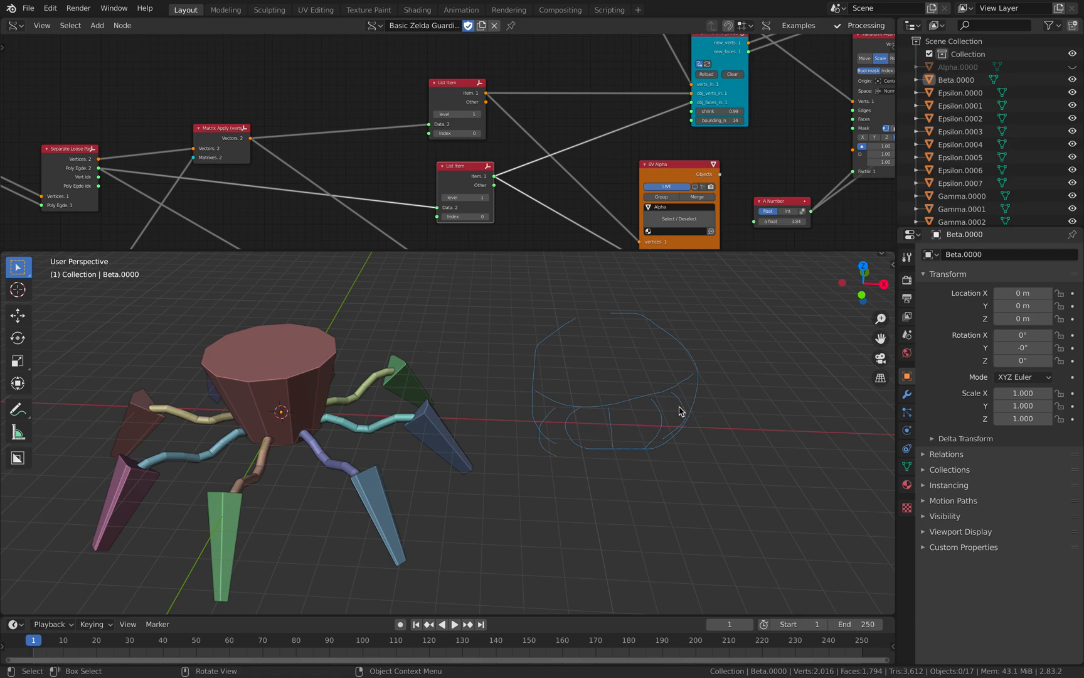
middle_click_drag(491, 446, 596, 414)
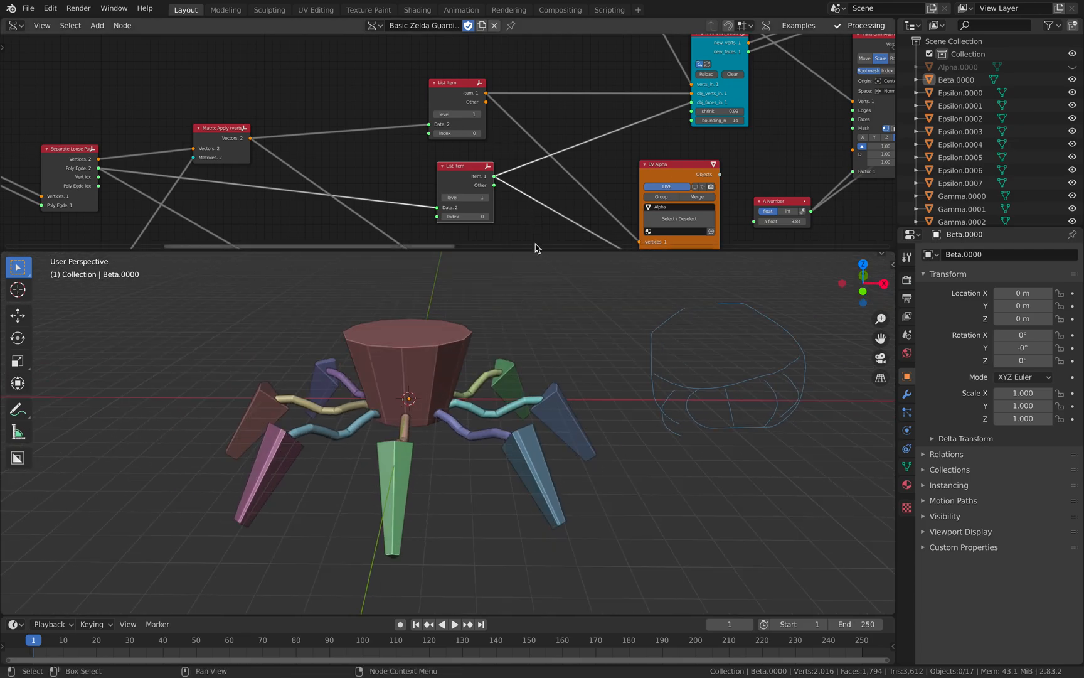
Enlarge the node editor area and reposition the lower List Item and BV Beta nodes
left_click_drag(535, 249, 534, 338)
middle_click_drag(552, 326, 429, 200)
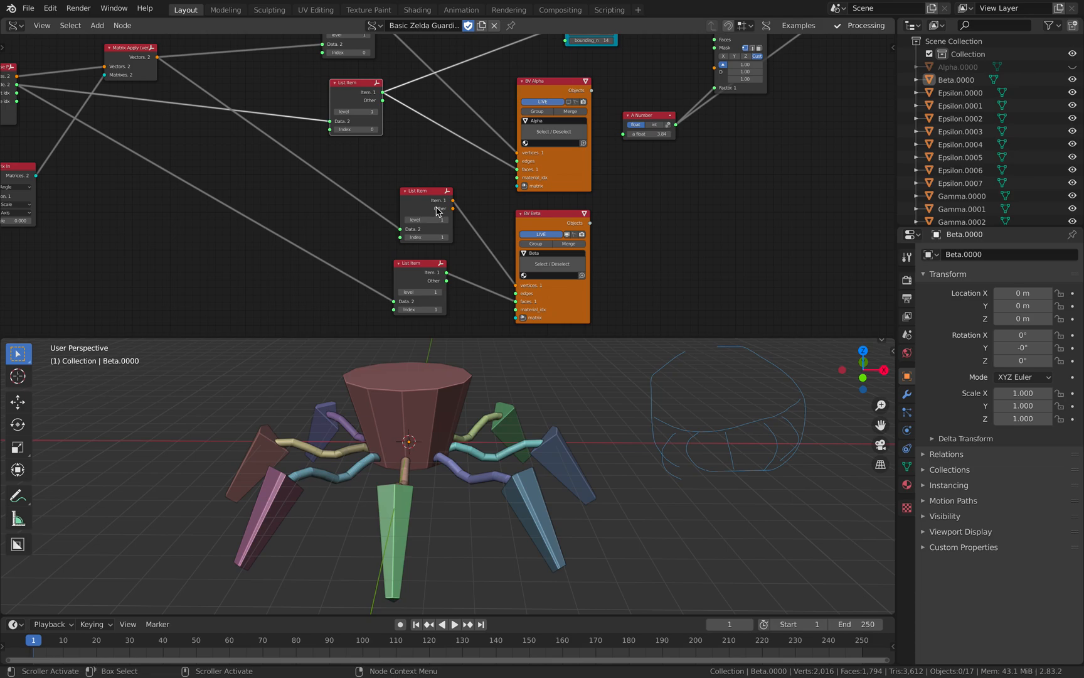
left_click_drag(404, 260, 350, 264)
left_click_drag(534, 216, 463, 211)
middle_click_drag(465, 220, 427, 274)
Reposition the Circle node and set its radius to 1.24
middle_click_drag(537, 141, 450, 248)
left_click(456, 136)
middle_click_drag(411, 124, 441, 148)
middle_click_drag(379, 88, 422, 118)
scroll(422, 118, "up", 1)
left_click_drag(398, 62, 393, 101)
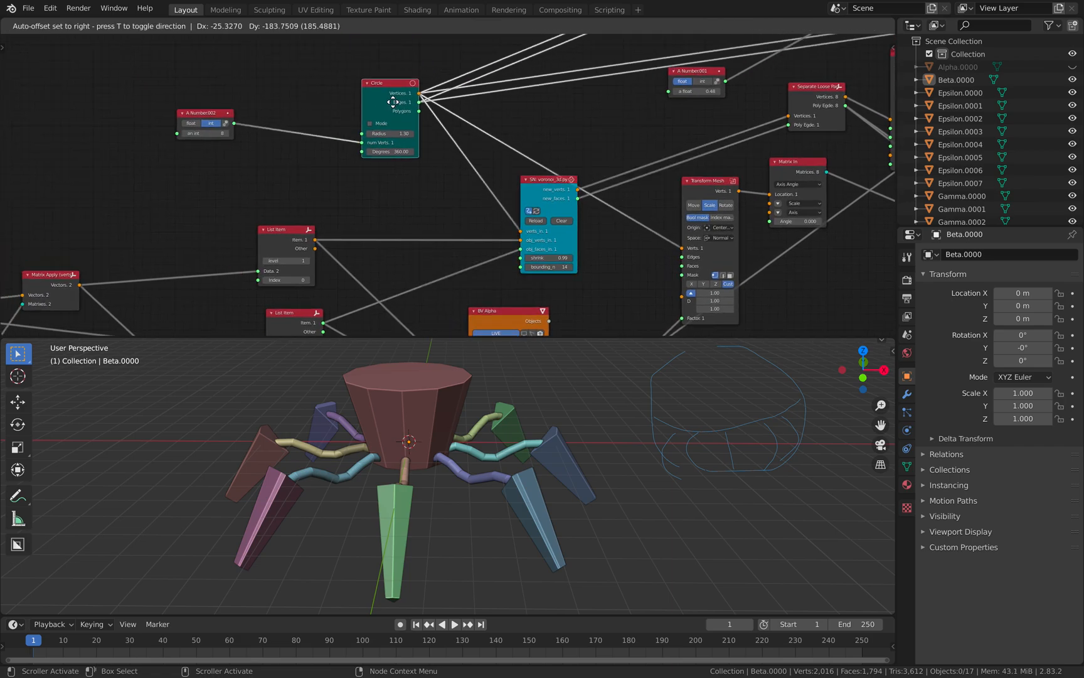
middle_click_drag(390, 117, 462, 134)
scroll(462, 133, "up", 1)
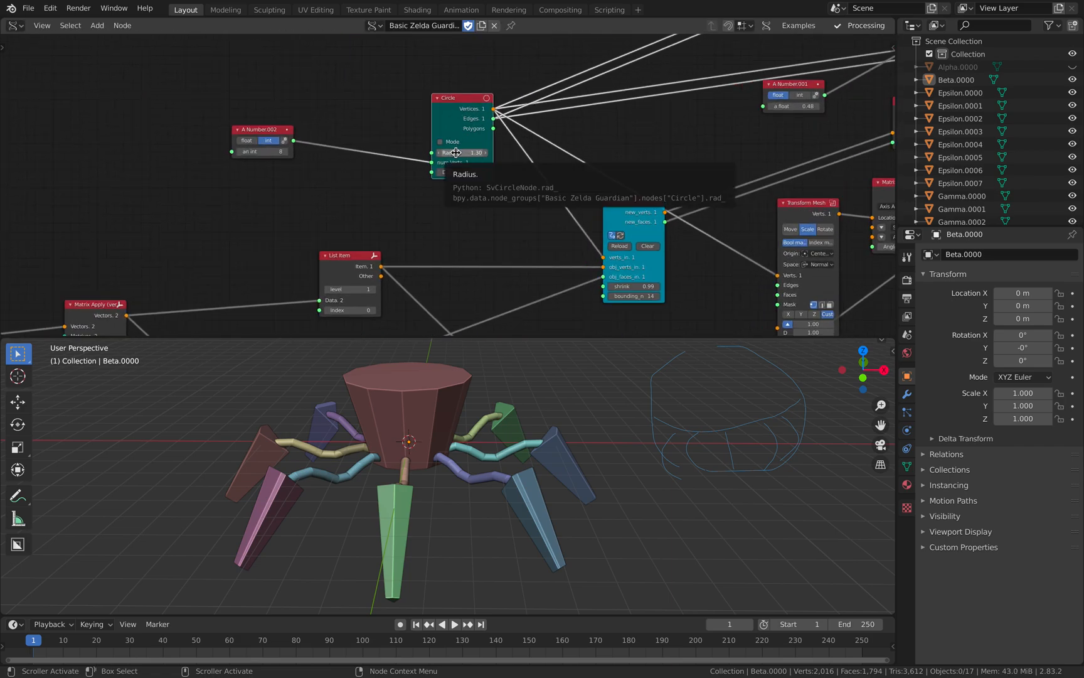
mouse_move(458, 153)
left_mouse_down()
mouse_move(515, 152)
mouse_move(454, 152)
left_mouse_up()
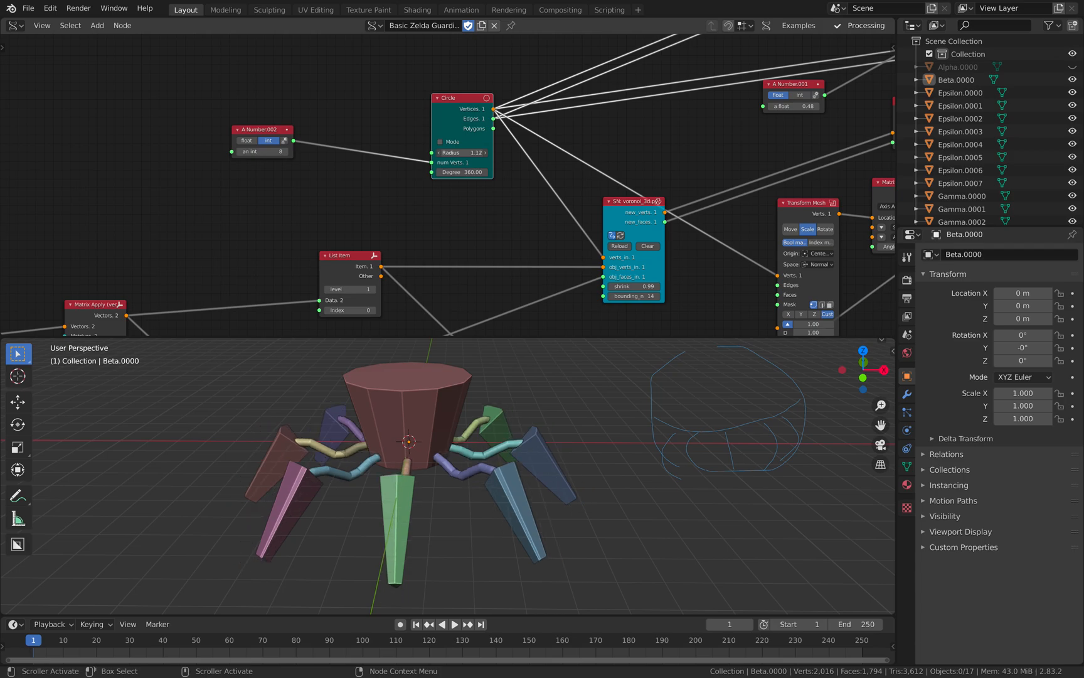
Raise the leg count in the integer number node to 12
left_click(287, 152)
left_click(286, 153)
left_click(286, 153)
double_click(286, 152)
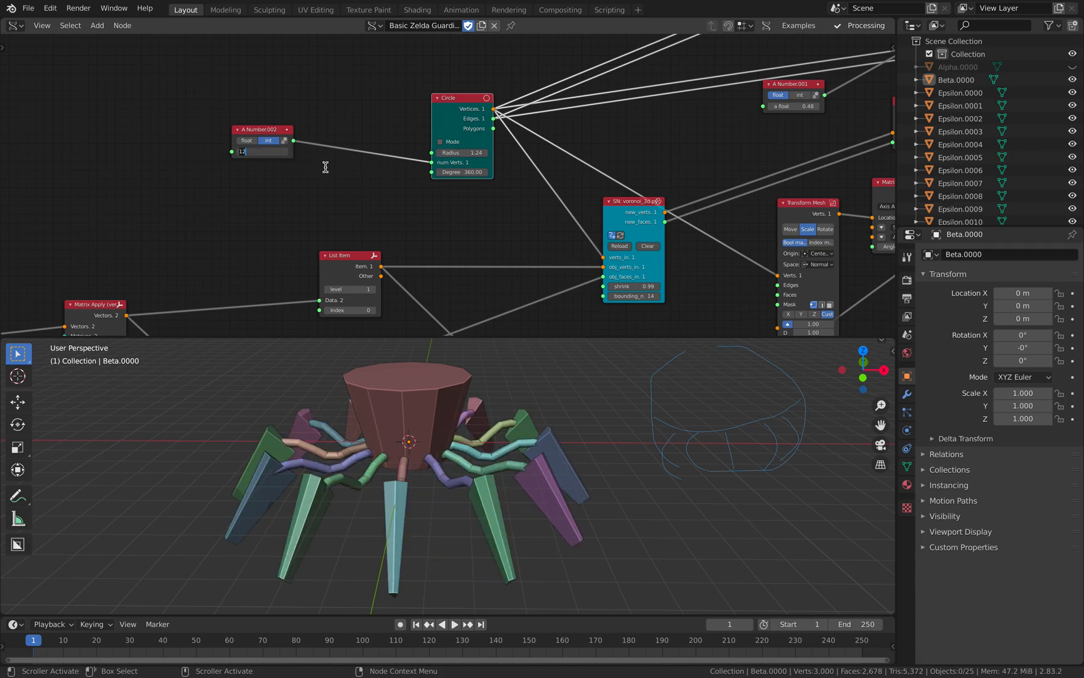
Return the leg count in the integer number node to 8
key("Return")
left_click(287, 153)
left_click(288, 153)
middle_click_drag(502, 389, 474, 396)
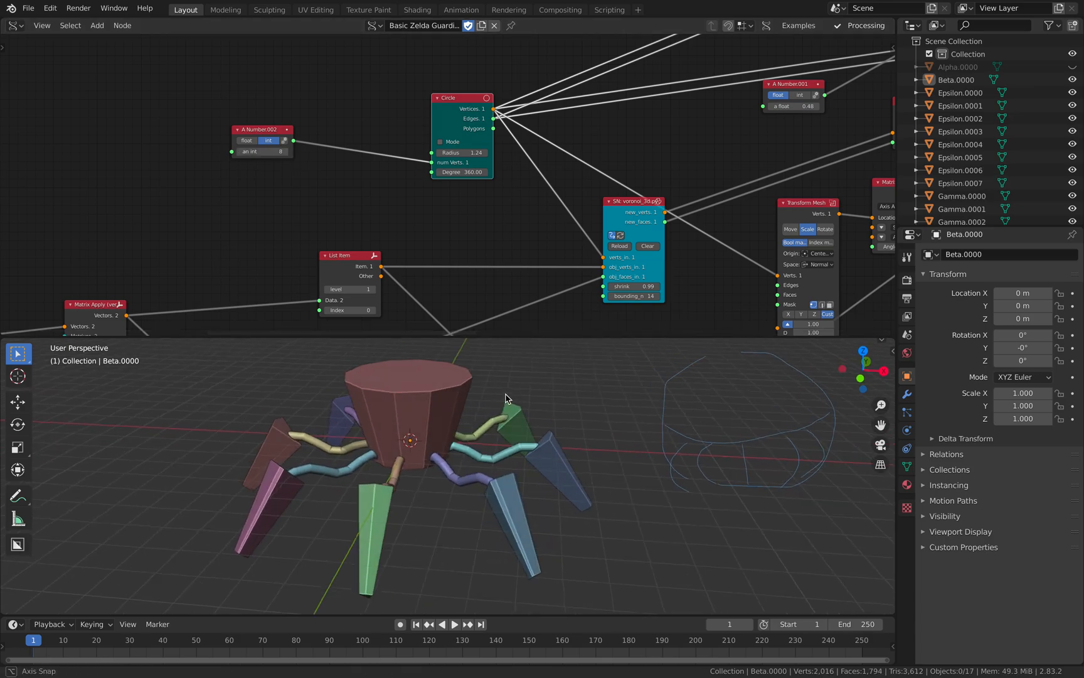
Reposition the second voronoi node beside the Circle and set its shrink to 1.05
middle_click_drag(631, 223, 543, 242)
left_click_drag(541, 230, 510, 230)
middle_click_drag(511, 230, 435, 226)
left_click_drag(437, 223, 422, 221)
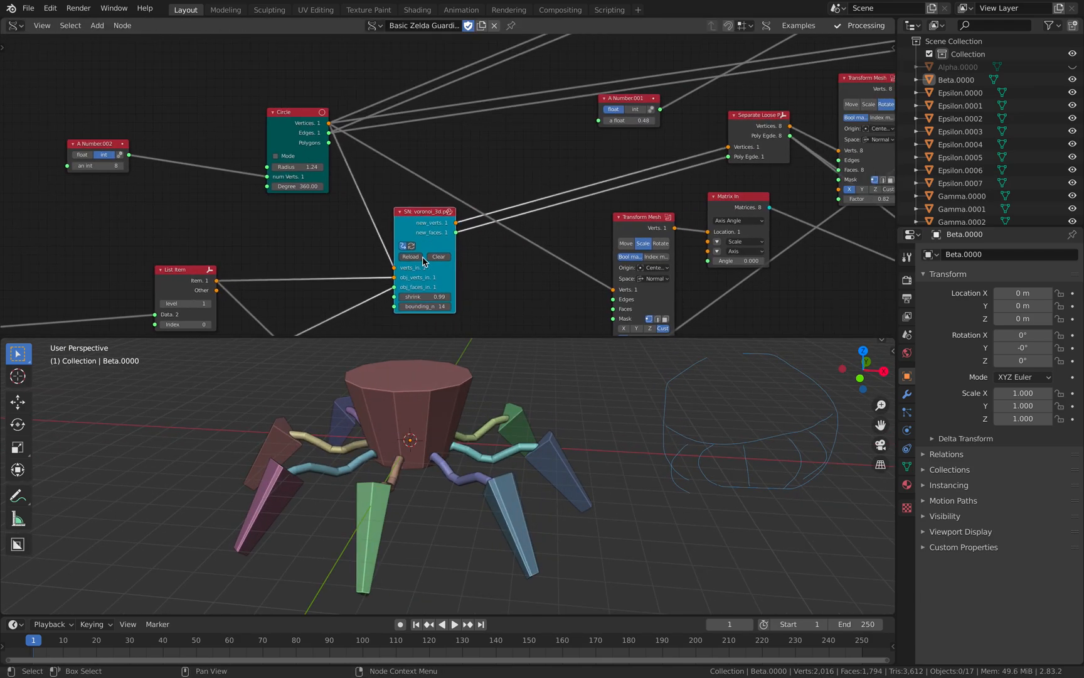
mouse_move(427, 296)
left_mouse_down()
mouse_move(489, 296)
mouse_move(429, 297)
left_mouse_up()
middle_click_drag(511, 434, 486, 446)
Enlarge the node editor further, move the A Number node beside the Transform Mesh node, and set its value to 3.92
middle_click_drag(424, 217, 265, 252)
scroll(475, 165, "down", 5)
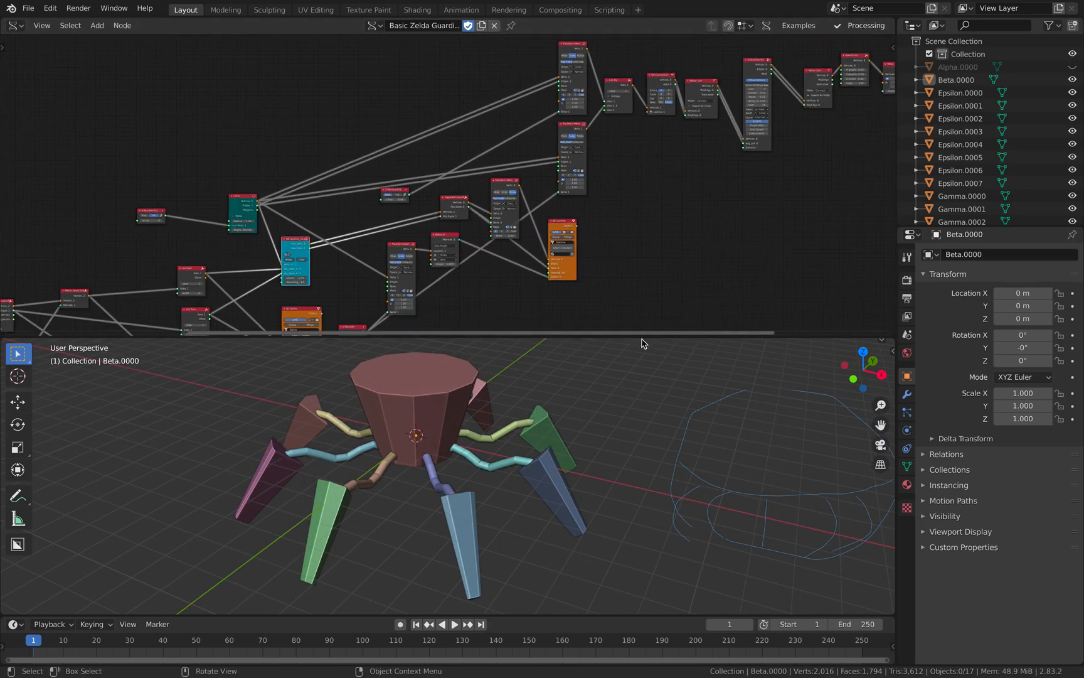
left_click_drag(641, 337, 646, 421)
middle_click_drag(447, 334, 494, 215)
scroll(494, 215, "up", 4)
left_click_drag(317, 236, 272, 233)
scroll(329, 227, "up", 3)
scroll(335, 224, "up", 3)
left_click_drag(353, 263, 320, 252)
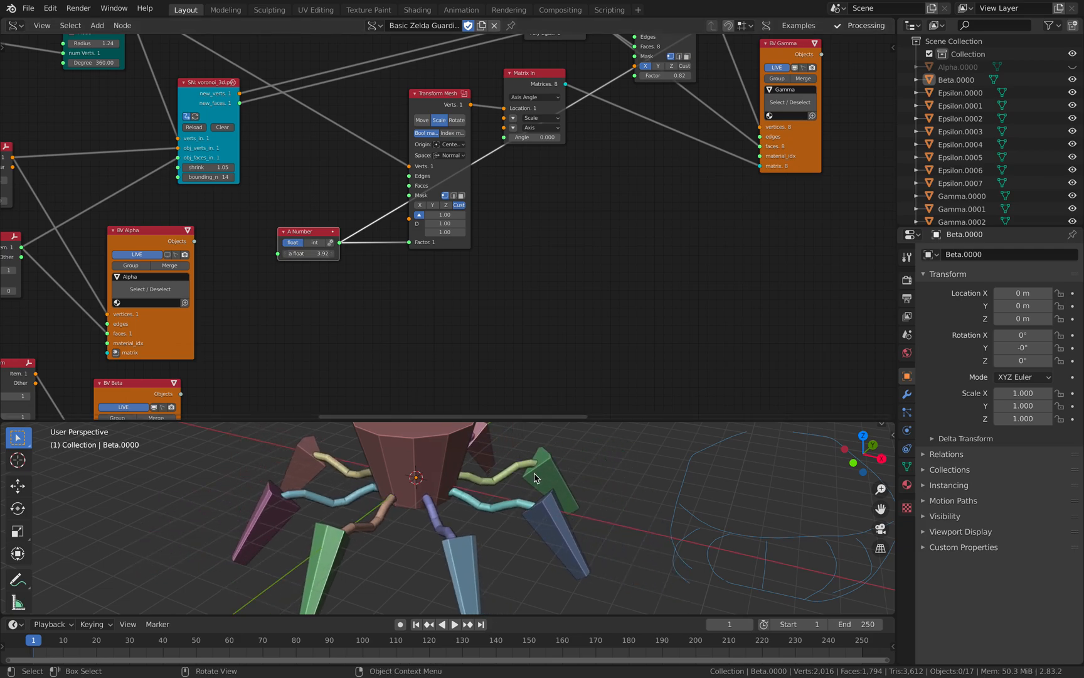
Sketch a flat disc with radial divisions, loose straight lines and wavy limb curves beside the existing body sketch in the 3D viewport
scroll(650, 493, "down", 2)
middle_click_drag(650, 493, 550, 468, "shift")
middle_click_drag(544, 534, 568, 508)
middle_click_drag(489, 511, 462, 511, "shift")
middle_click_drag(536, 493, 593, 485)
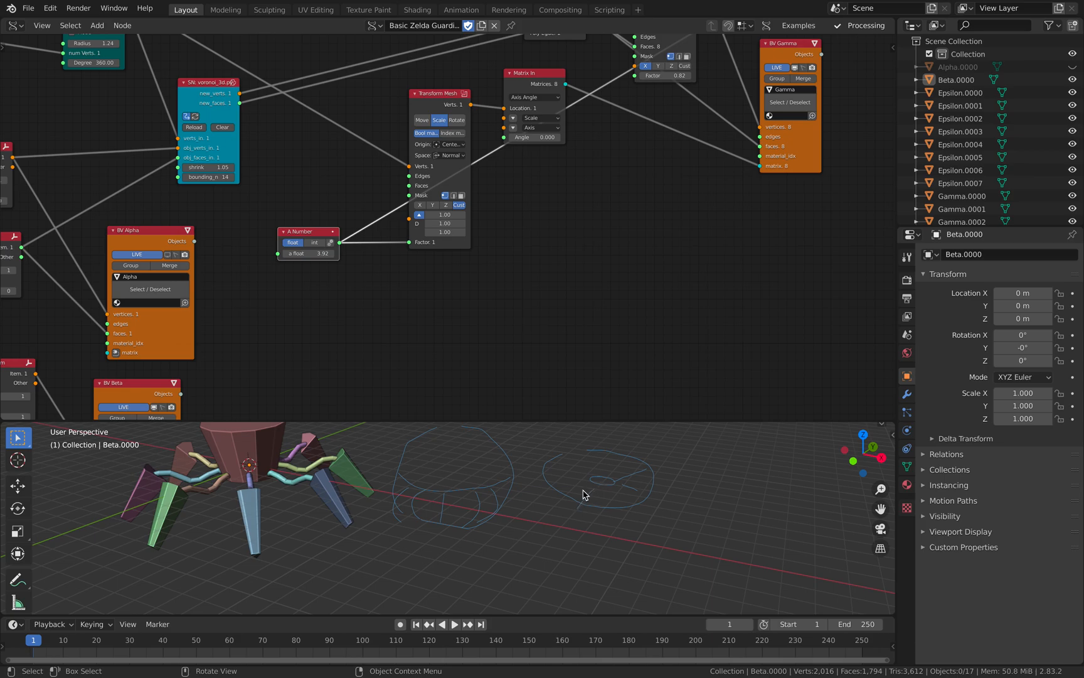
middle_click_drag(615, 467, 523, 489, "shift")
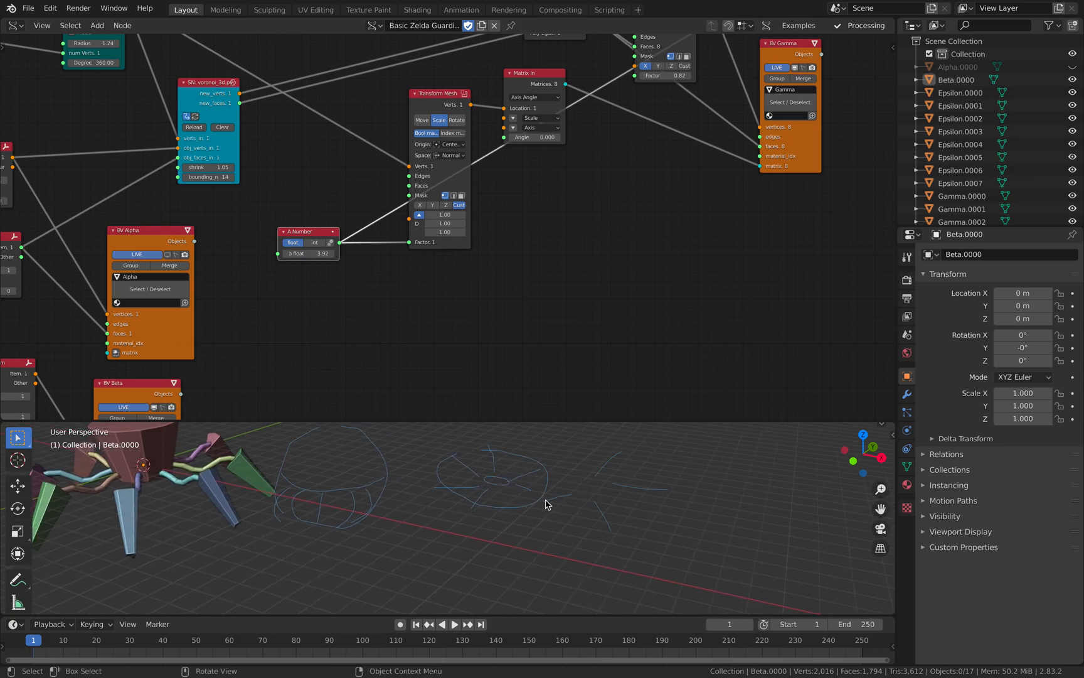
middle_click_drag(612, 484, 568, 487, "shift")
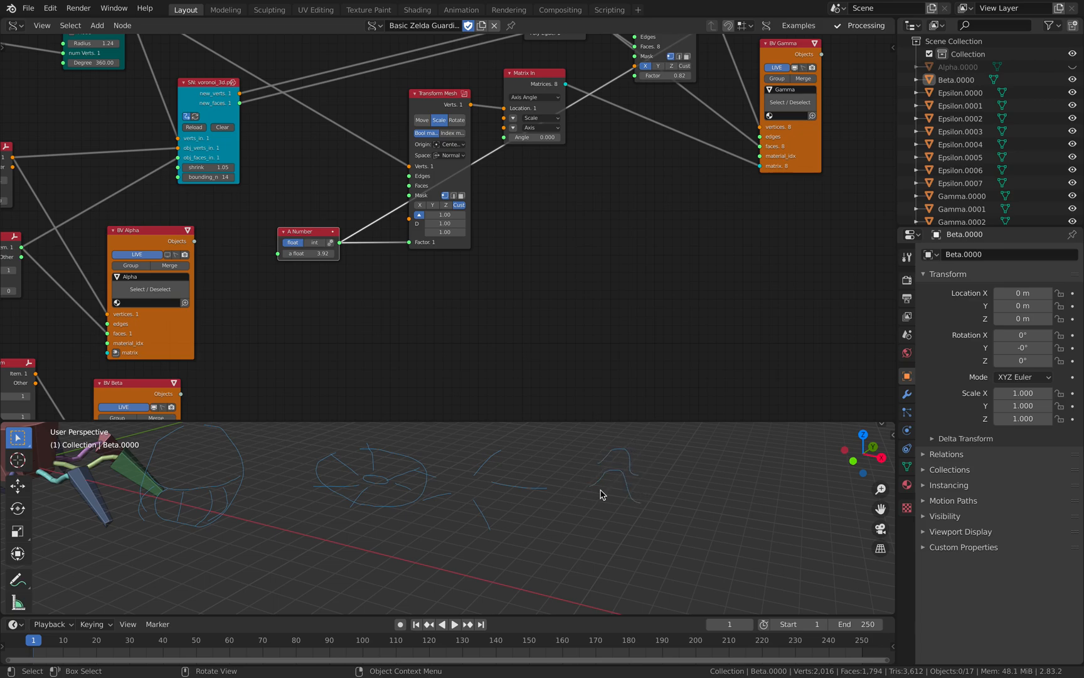
Fine-tune the float value of the A Number node that feeds the scaling Transform Mesh node's factor
middle_click_drag(382, 256, 515, 368)
left_click_drag(444, 343, 426, 325)
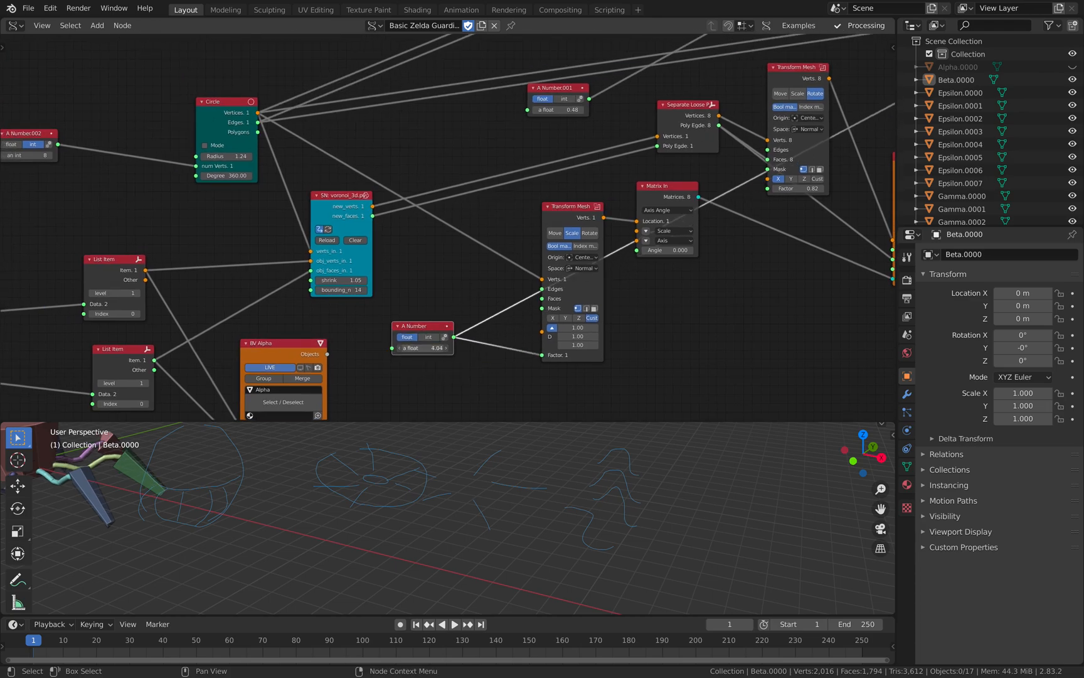
middle_click_drag(419, 307, 571, 271)
mouse_move(580, 314)
left_mouse_down()
mouse_move(612, 313)
mouse_move(599, 314)
left_mouse_up()
middle_click_drag(354, 467, 653, 503, "shift")
middle_click_drag(597, 482, 659, 477, "shift")
middle_click_drag(578, 327, 570, 329)
mouse_move(568, 314)
left_mouse_down()
mouse_move(621, 314)
mouse_move(553, 314)
mouse_move(628, 313)
mouse_move(546, 314)
mouse_move(579, 316)
left_mouse_up()
middle_click_drag(590, 480, 646, 495)
Set the factor of the rotating Transform Mesh node before BV Gamma to 0.76
middle_click_drag(577, 254, 126, 305)
scroll(126, 305, "up", 2)
middle_click_drag(488, 206, 391, 265)
scroll(392, 265, "up", 1)
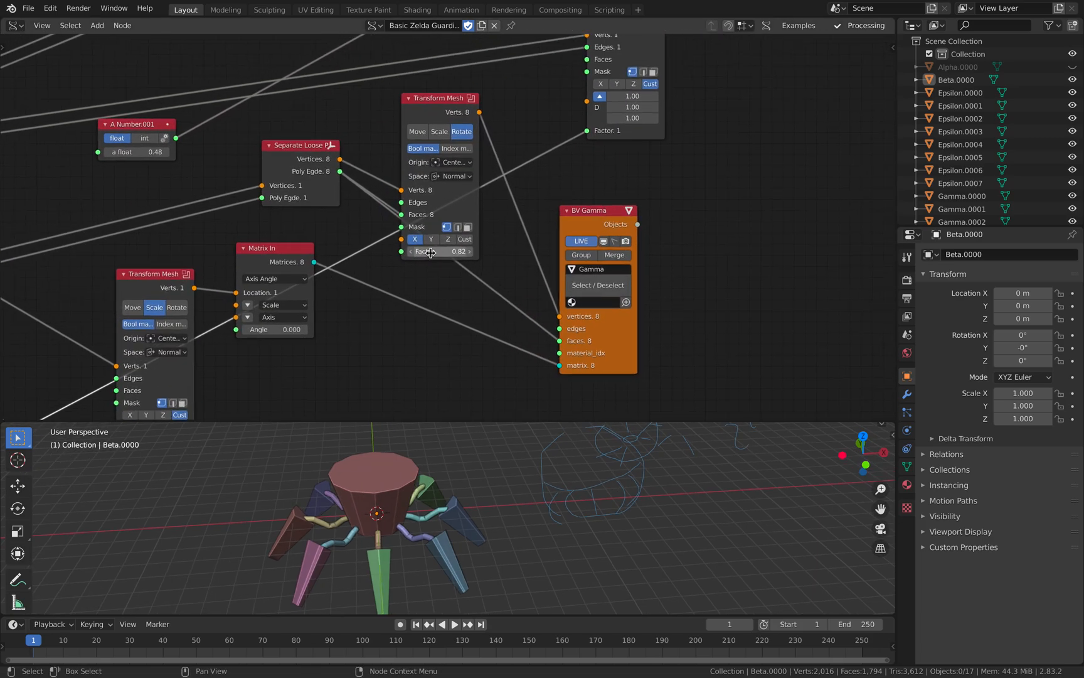
mouse_move(431, 252)
left_mouse_down()
mouse_move(482, 252)
mouse_move(423, 252)
left_mouse_up()
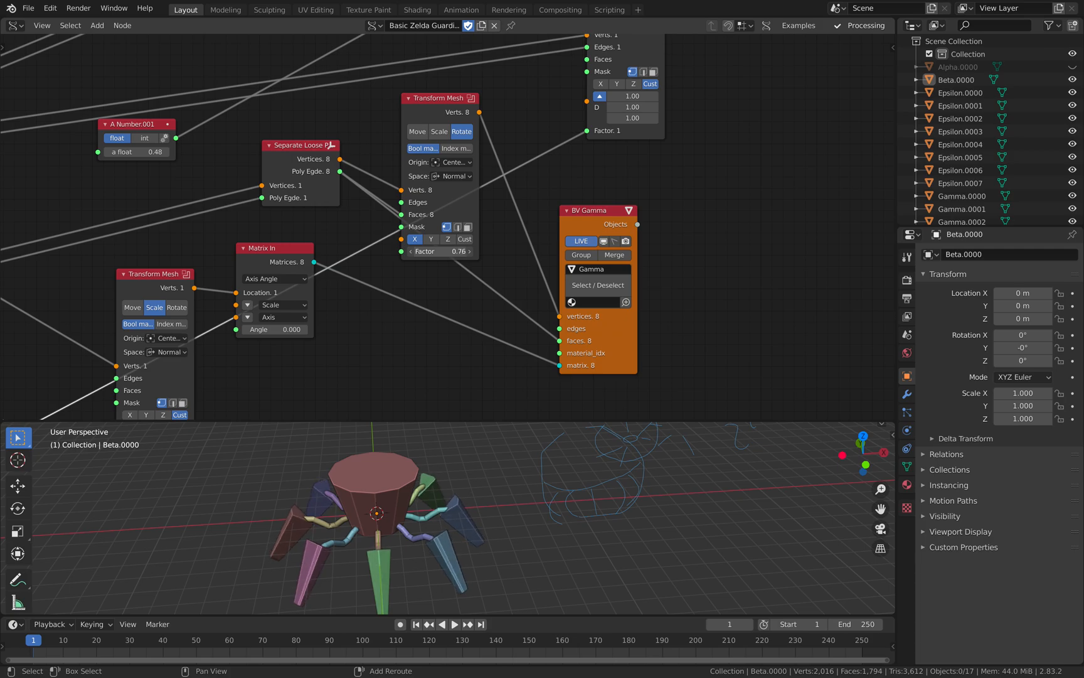
Reposition the BV Gamma node and the neighbouring Transform Mesh nodes to compact this part of the network
mouse_move(419, 501)
middle_mouse_down()
mouse_move(460, 462)
mouse_move(425, 481)
middle_mouse_up()
middle_click_drag(560, 210, 509, 243)
left_click_drag(544, 253, 515, 234)
middle_click_drag(537, 170, 485, 222)
left_click_drag(533, 148, 510, 153)
scroll(558, 138, "down", 1)
middle_click_drag(565, 135, 466, 217)
left_click_drag(516, 119, 504, 135)
Tidy the chain between the Transform Mesh nodes and Randomize by moving its intermediate nodes closer together
middle_click_drag(465, 165, 428, 228)
middle_click_drag(411, 88, 352, 96)
left_click_drag(393, 139, 379, 135)
left_click_drag(492, 127, 465, 131)
middle_click_drag(481, 160, 352, 146)
left_click_drag(437, 116, 426, 92)
middle_click_drag(553, 78, 450, 105)
left_click_drag(475, 100, 438, 84)
middle_click_drag(563, 115, 444, 137)
left_click_drag(494, 143, 432, 135)
Move the Randomize and Move nodes closer to the chain and set the Randomize seed to 172
left_click_drag(567, 113, 534, 96)
middle_click_drag(658, 119, 528, 127)
left_click_drag(544, 139, 520, 131)
left_click_drag(424, 162, 486, 162)
Reposition the UV Connection and Bevel a Curve nodes closer to the preceding nodes in the chain
middle_click_drag(552, 137, 307, 144)
left_click_drag(379, 115, 363, 116)
middle_click_drag(489, 132, 387, 151)
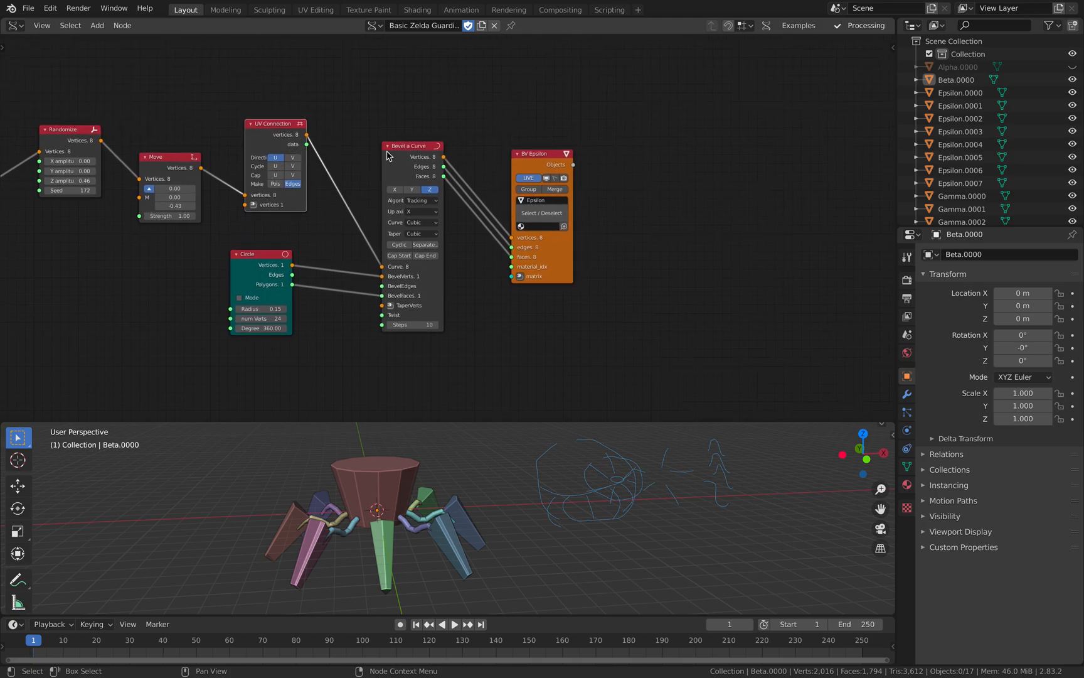
left_click_drag(387, 156, 359, 126)
Set the radius of the Circle feeding Bevel a Curve to 0.18 and save the file
left_click_drag(289, 308, 293, 309)
mouse_move(381, 477)
middle_mouse_down()
mouse_move(355, 514)
mouse_move(359, 490)
mouse_move(392, 489)
mouse_move(500, 433)
middle_mouse_up()
key("ctrl+s")
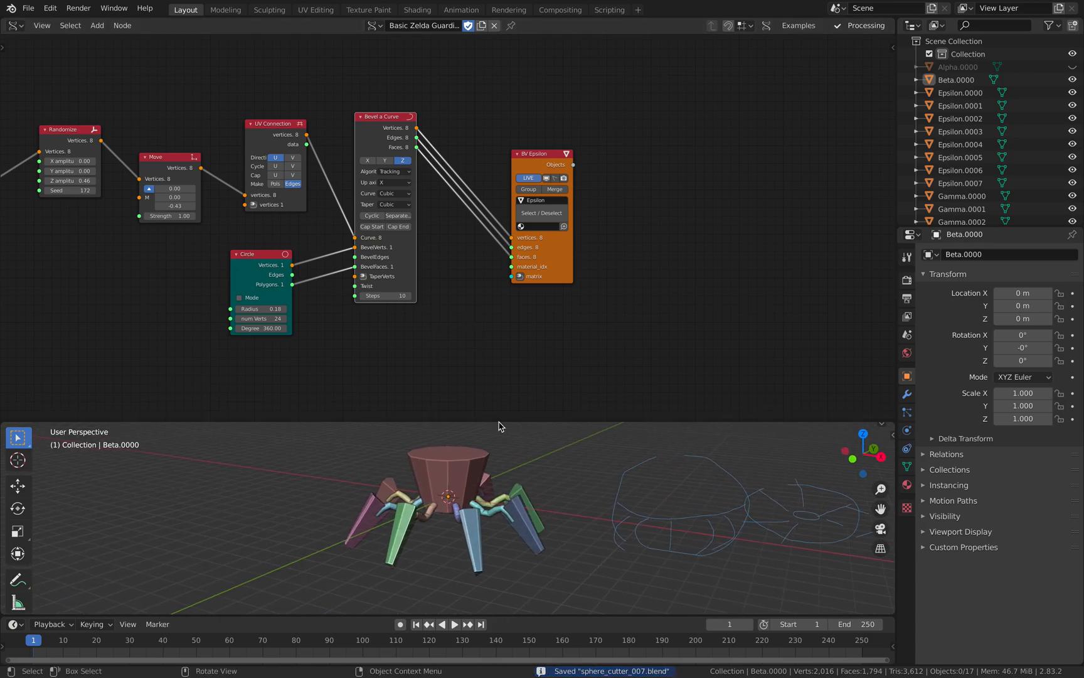
Enlarge the 3D viewport below the node editor and frame the whole Guardian model
left_click_drag(499, 422, 492, 252)
scroll(508, 349, "up", 2)
mouse_move(500, 314)
middle_mouse_down()
mouse_move(508, 348)
mouse_move(533, 319)
mouse_move(482, 312)
middle_mouse_up()
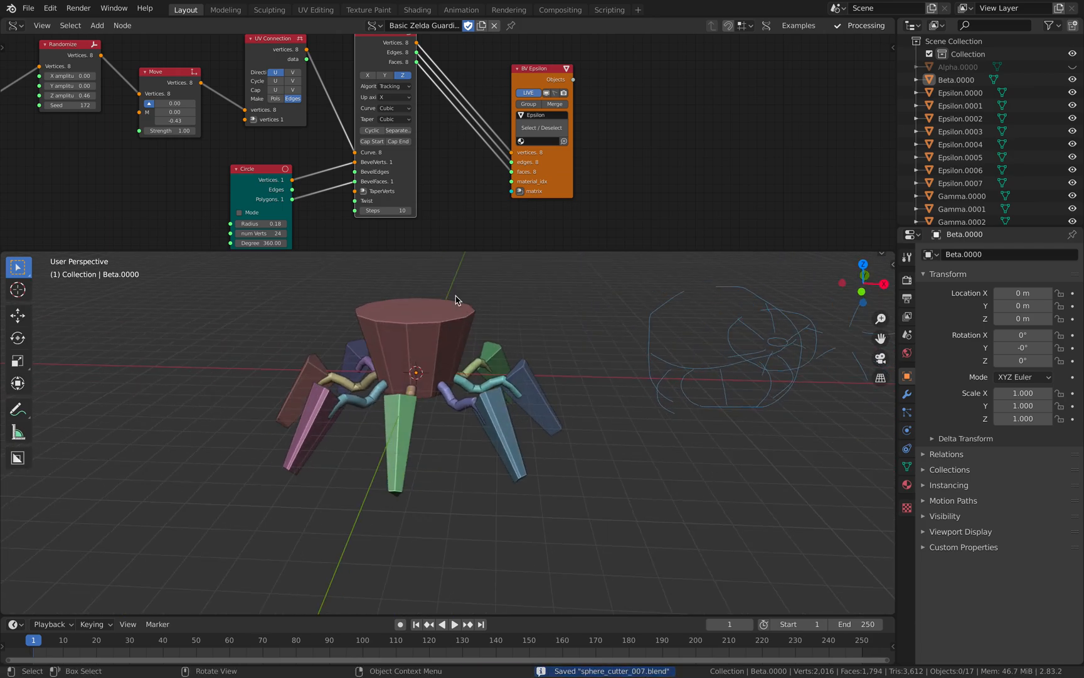
Export the scene to the Desktop in Universal Scene Description format as sphere_cutter_007.usdc
left_click(29, 12)
mouse_move(80, 197)
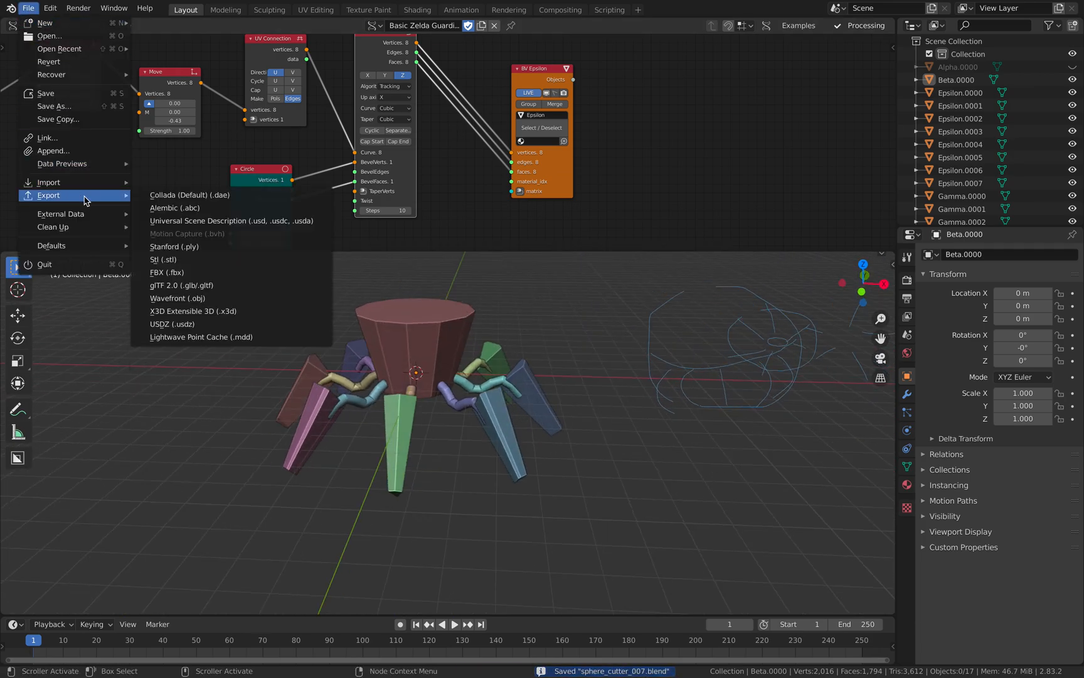
left_click(256, 222)
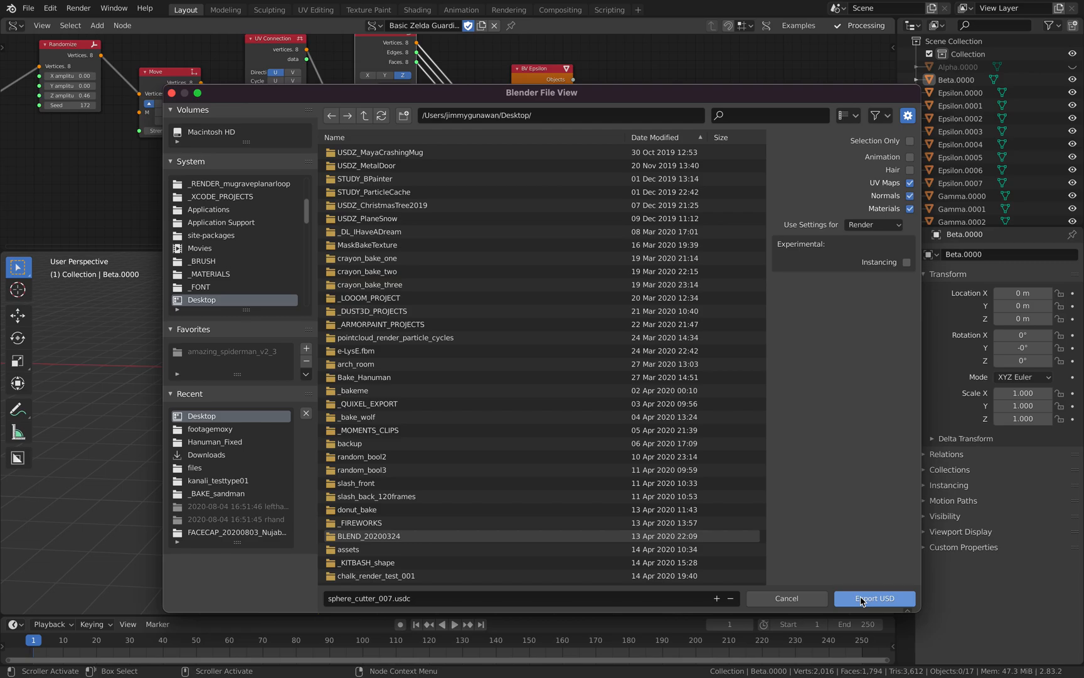
left_click(861, 599)
Switch to Finder, open the Desktop folder and preview the exported sphere_cutter_007.usdc, closing the preview when done
key("ctrl+Left")
key("ctrl+Left")
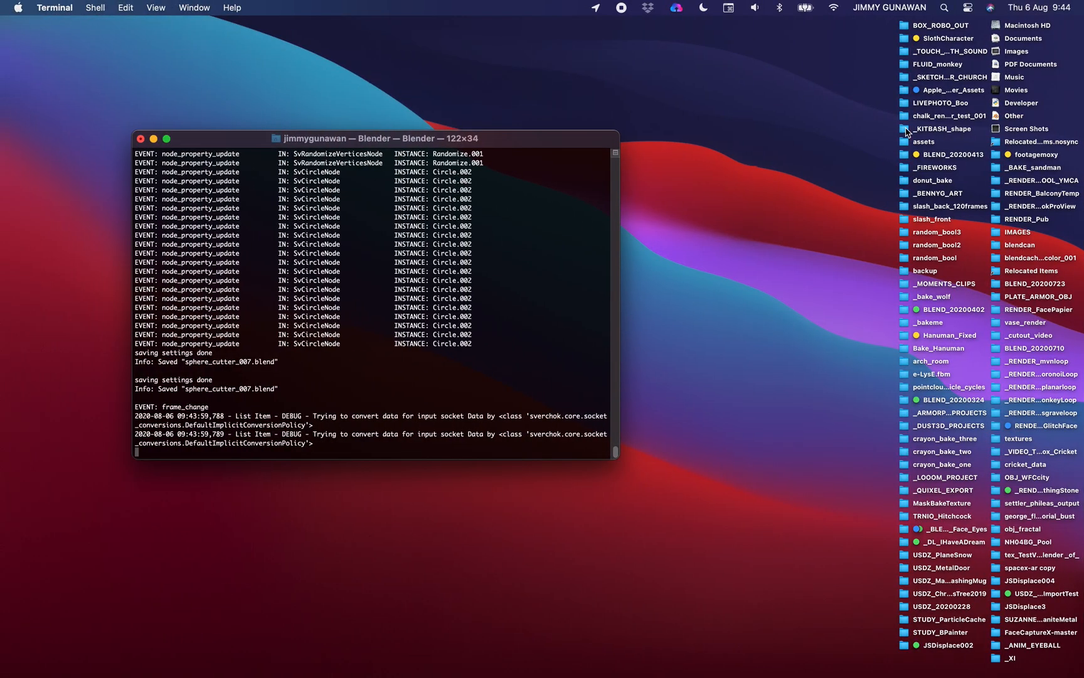
double_click(907, 130)
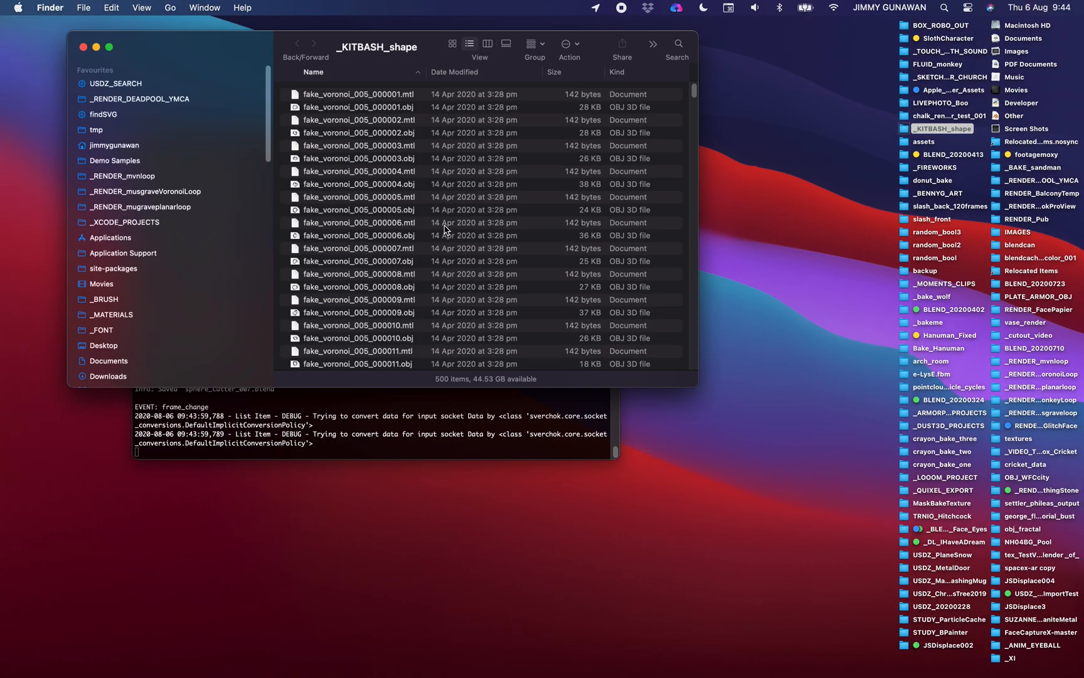
left_click(100, 347)
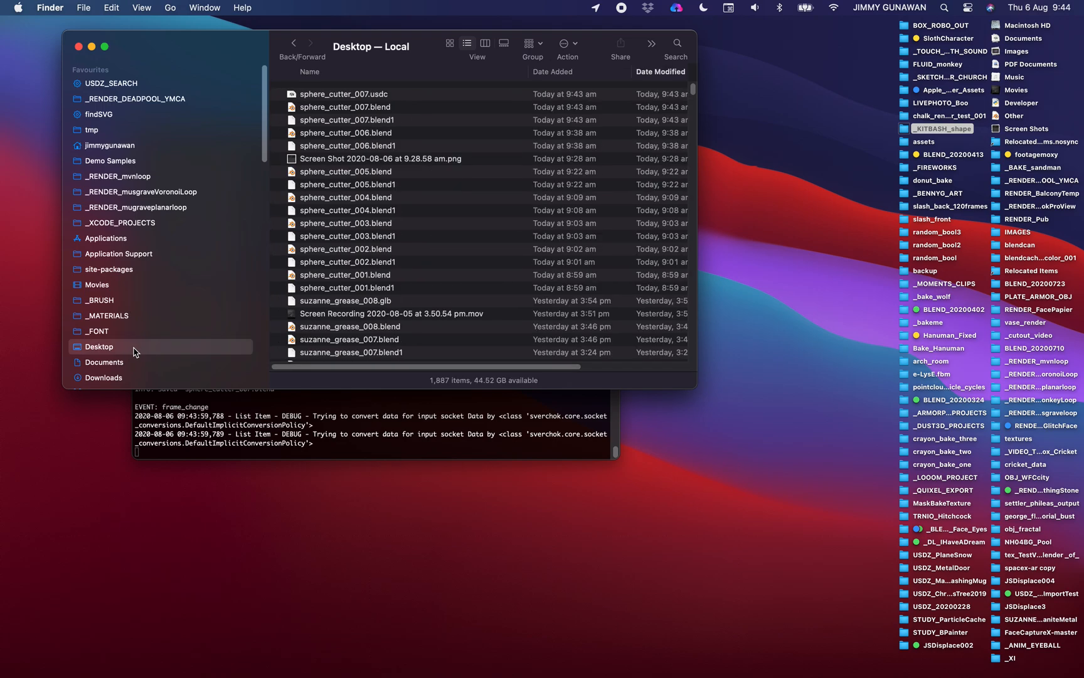
left_click(366, 95)
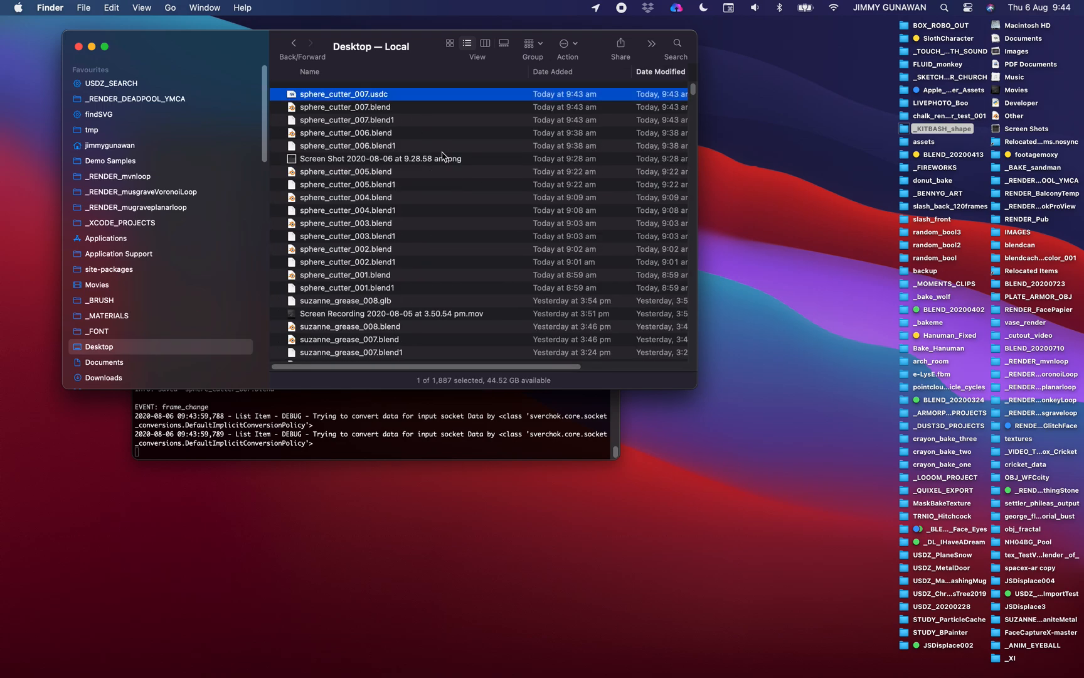
key("space")
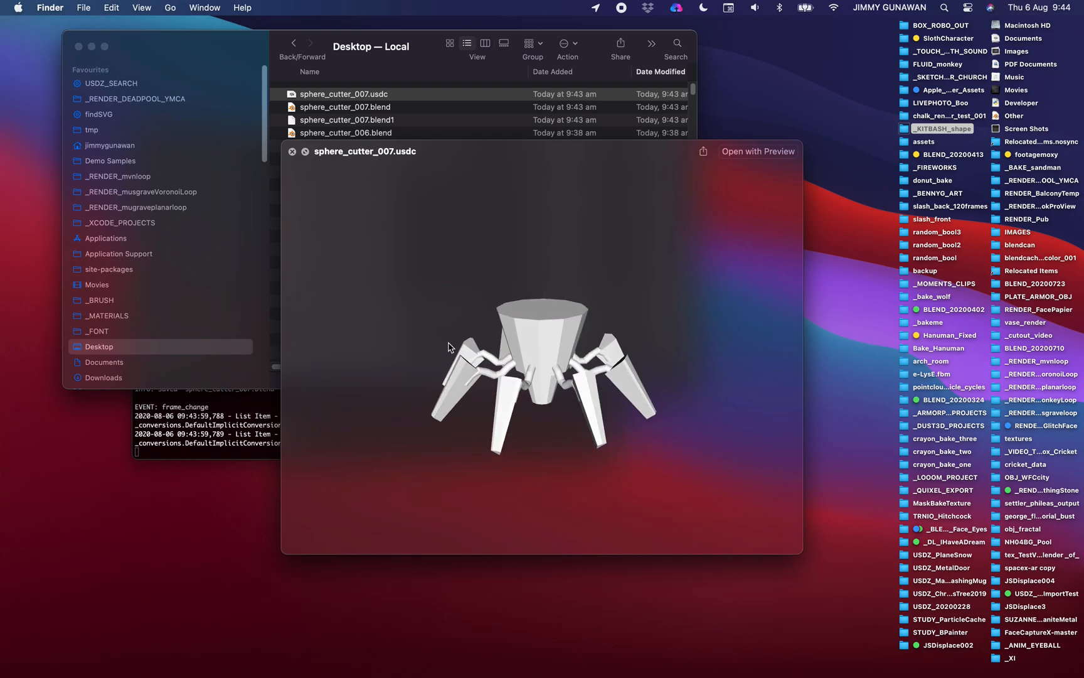
left_click(292, 151)
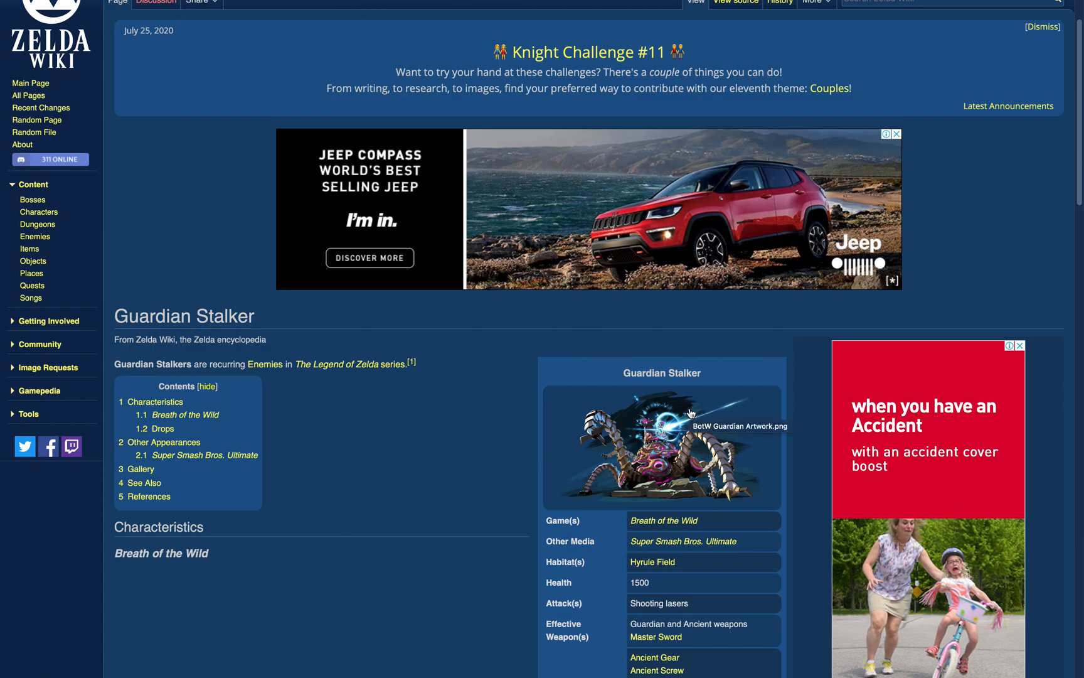
Look over the Guardian Stalker artwork on Zelda Wiki, and return to Blender to examine the model from different angles
scroll(641, 377, "up", 2)
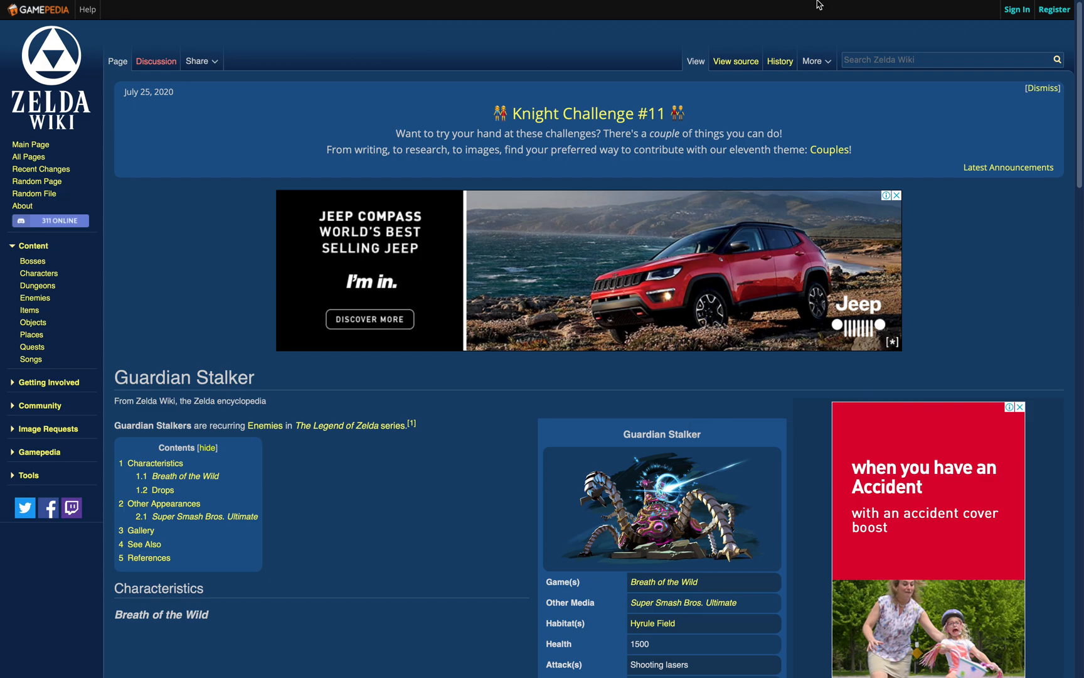
left_click(999, 60)
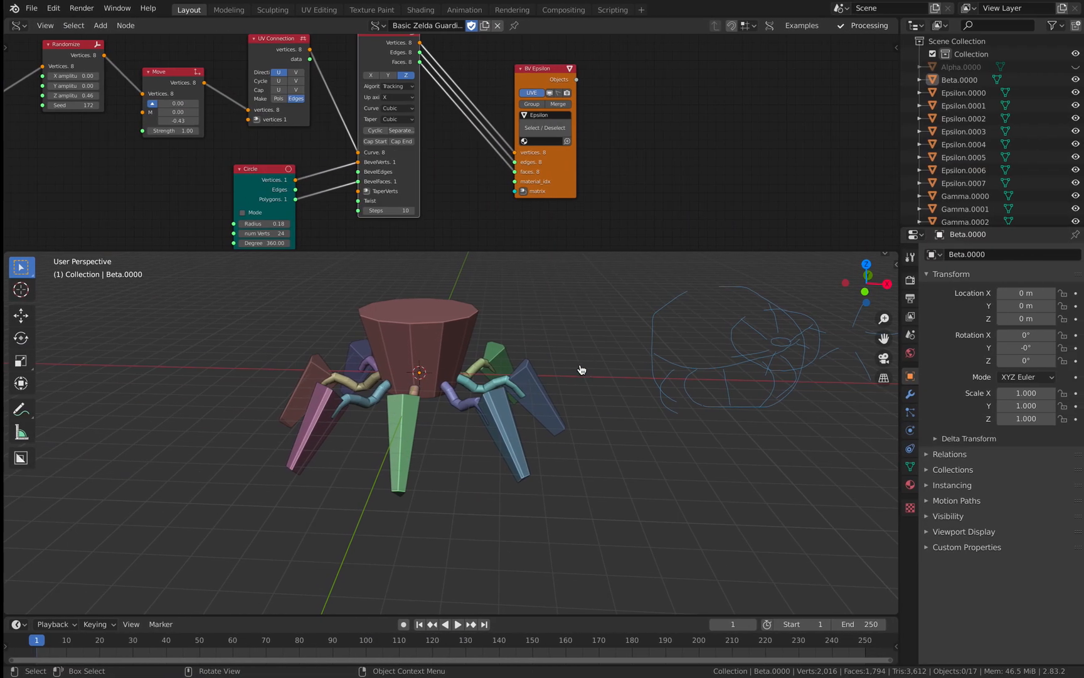
middle_click_drag(581, 368, 503, 416)
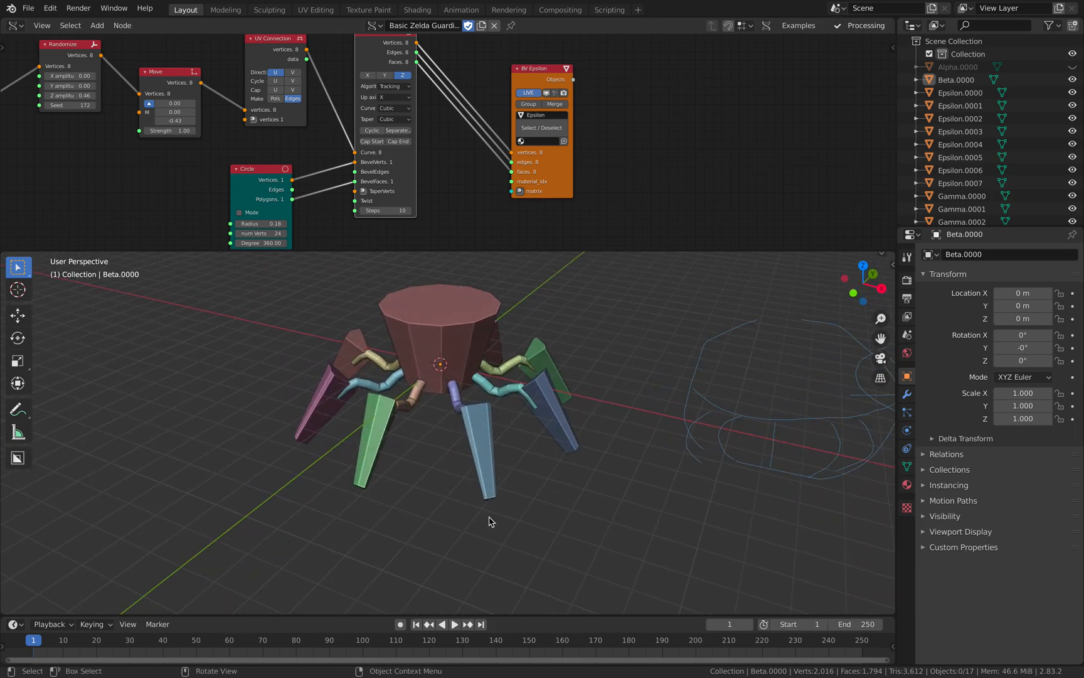
middle_click_drag(483, 516, 433, 401)
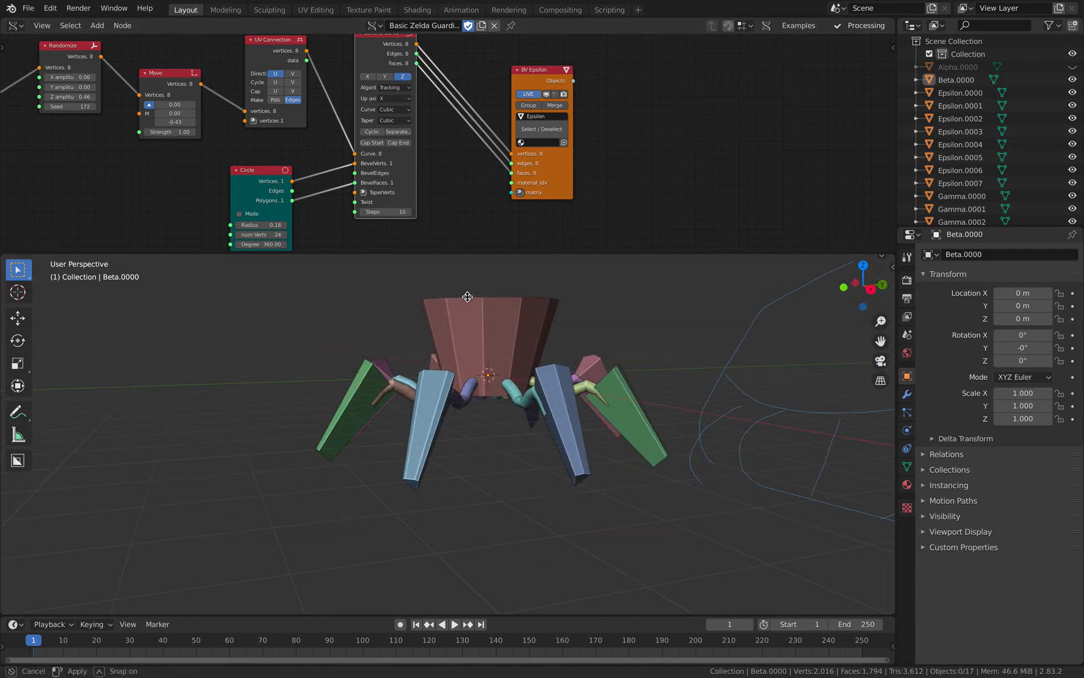
Enlarge the node editor and bring the entire Guardian node network into view
left_click_drag(457, 250, 456, 345)
scroll(419, 204, "down", 6)
scroll(419, 200, "down", 4)
middle_click_drag(419, 201, 568, 133)
mouse_move(458, 151)
middle_mouse_down()
mouse_move(525, 155)
mouse_move(444, 167)
middle_mouse_up()
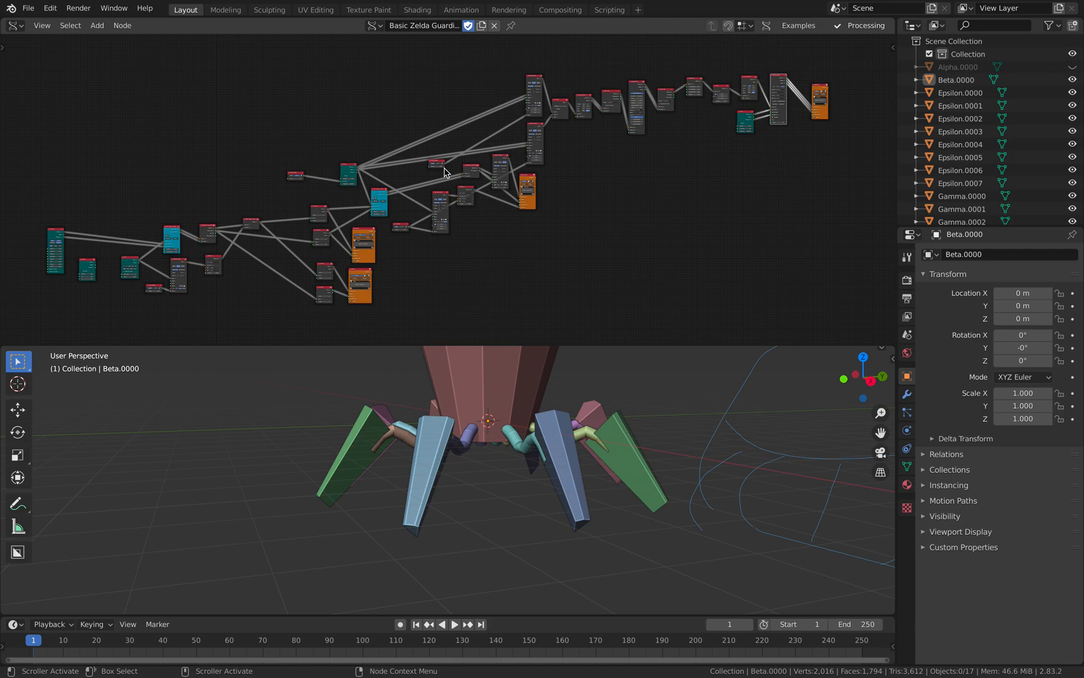